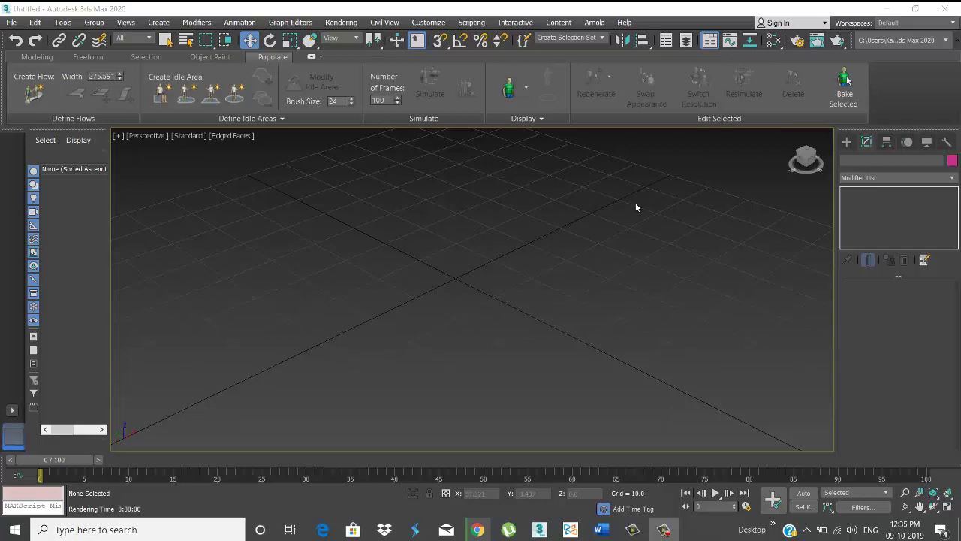
Show the Splines object types under Create > Shapes in the Command panel
{"action": "left_click", "coordinate": [847, 142]}
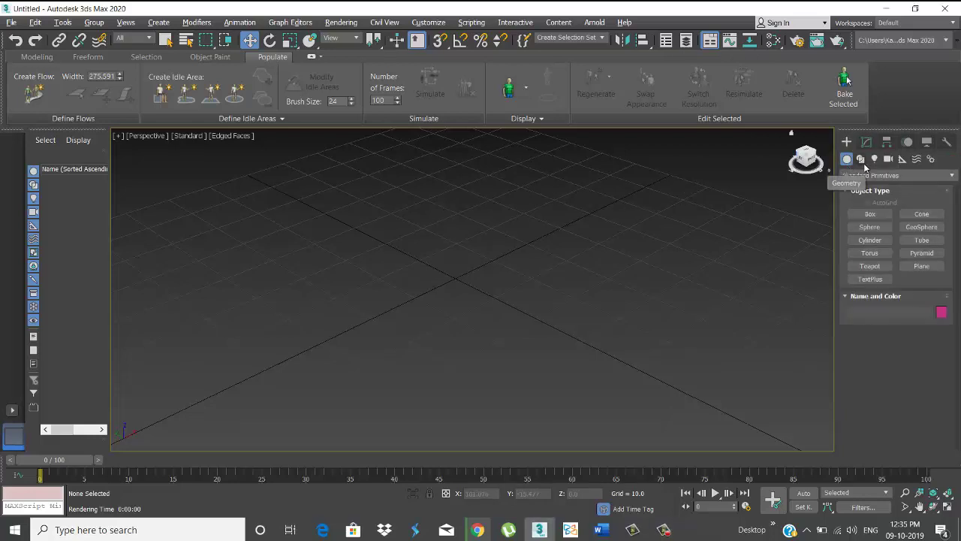
{"action": "left_click", "coordinate": [862, 160]}
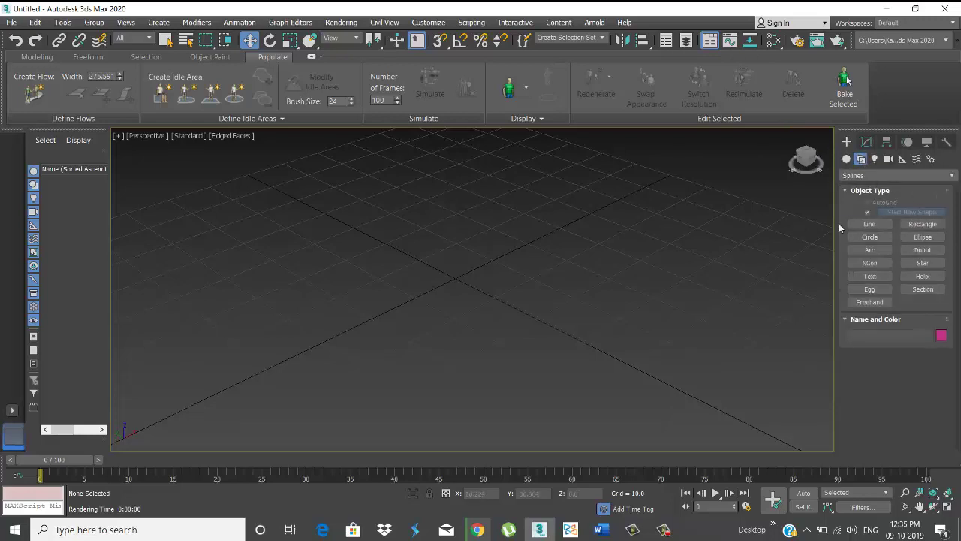
Draw a Rectangle spline on the ground grid in Perspective and open its right-click menu
{"action": "left_click", "coordinate": [923, 225]}
{"action": "left_click_drag", "start_coordinate": [370, 295], "coordinate": [671, 307]}
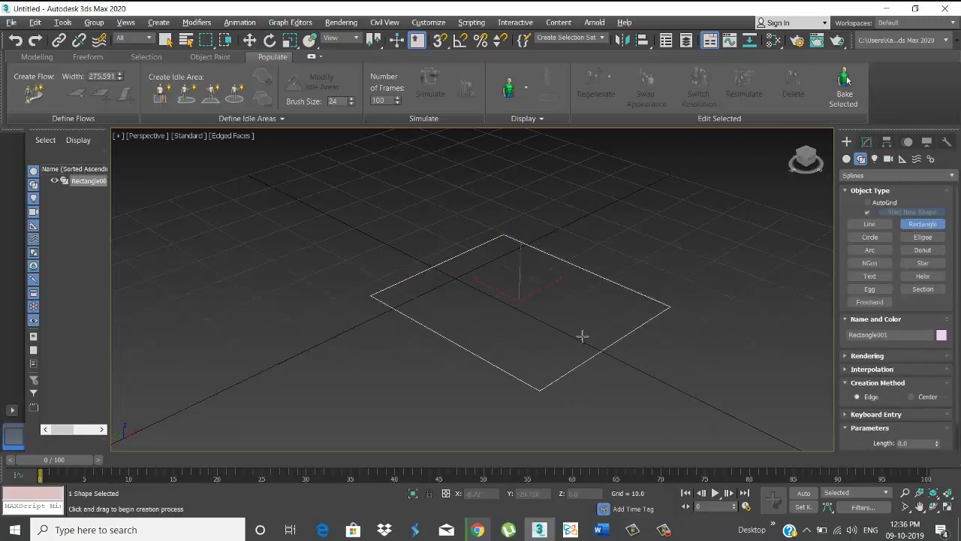
{"action": "key", "text": "w"}
{"action": "middle_click_drag", "start_coordinate": [534, 286], "coordinate": [509, 269]}
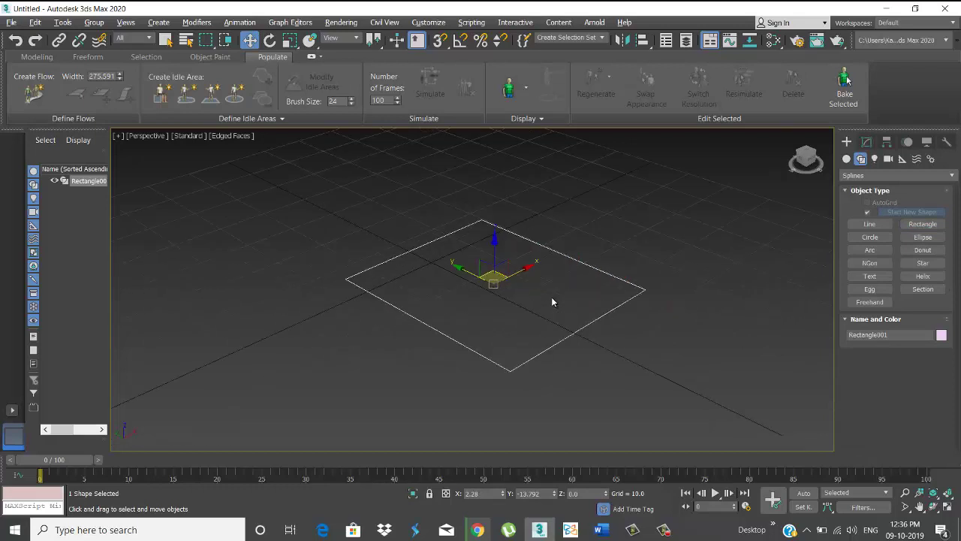
{"action": "right_click", "coordinate": [574, 328]}
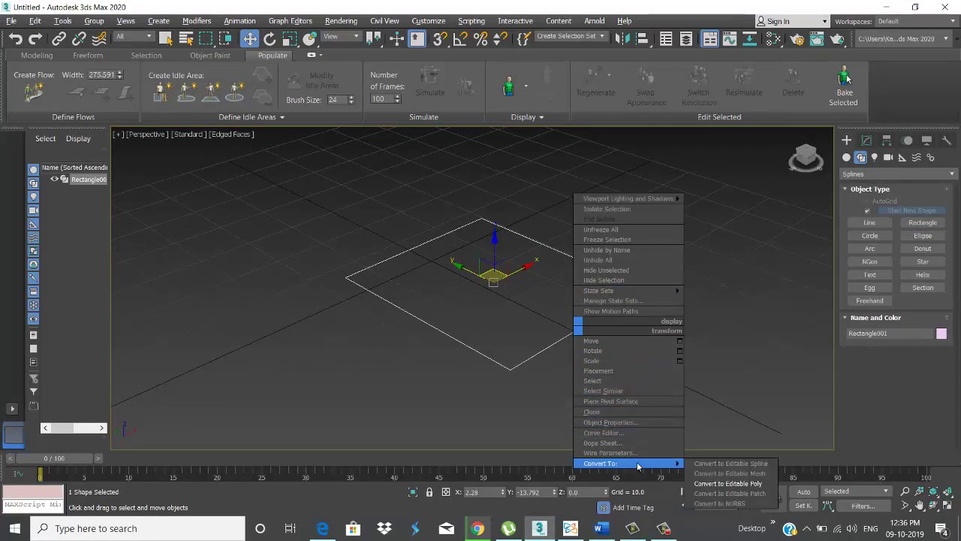
{"action": "mouse_move", "coordinate": [601, 463]}
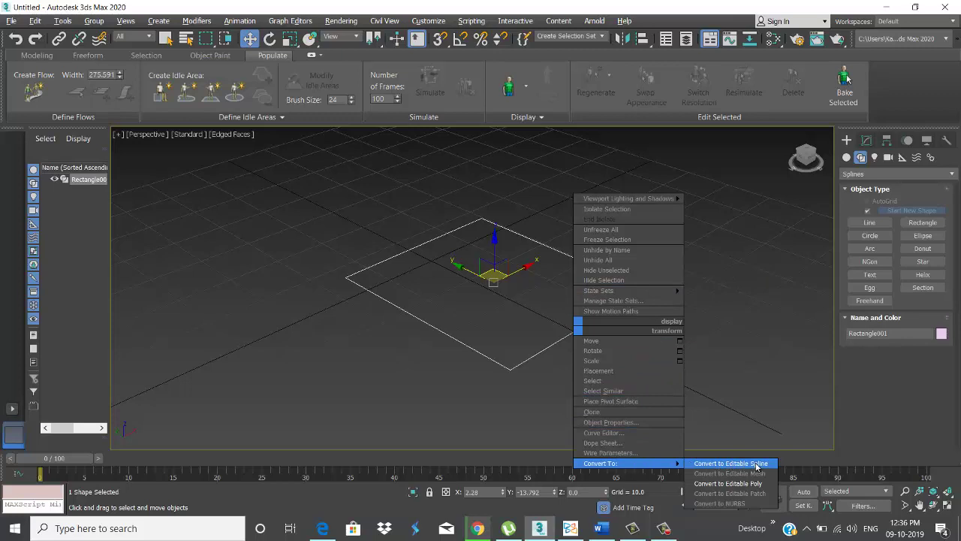
Convert Rectangle001 to an Editable Spline
{"action": "left_click", "coordinate": [758, 465]}
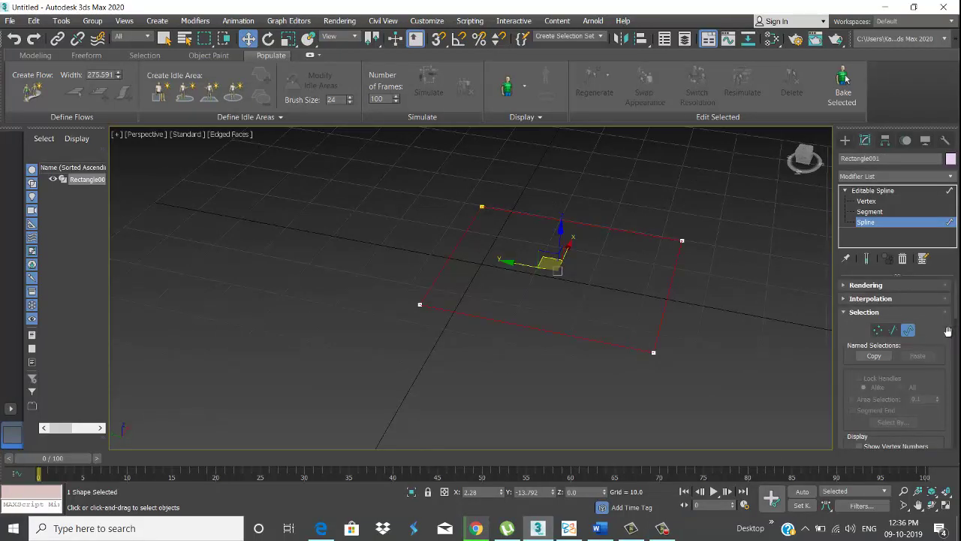
{"action": "left_click_drag", "start_coordinate": [948, 331], "coordinate": [956, 244]}
{"action": "left_click_drag", "start_coordinate": [931, 391], "coordinate": [938, 298]}
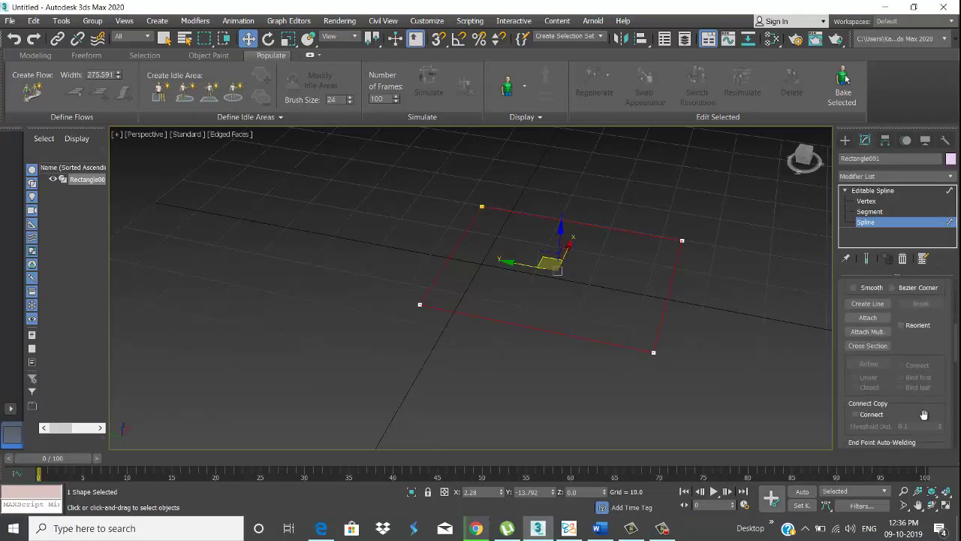
{"action": "mouse_move", "coordinate": [923, 414]}
{"action": "left_mouse_down"}
{"action": "mouse_move", "coordinate": [929, 281]}
{"action": "mouse_move", "coordinate": [916, 211]}
{"action": "left_mouse_up"}
Outline the rectangle spline inward by about 1.687 to form a double-line frame
{"action": "left_click", "coordinate": [867, 345]}
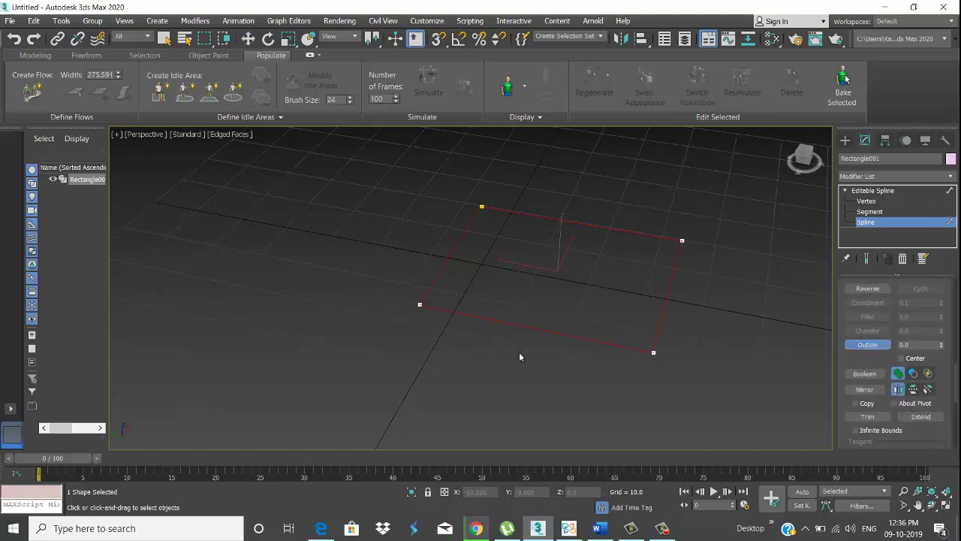
{"action": "left_click_drag", "start_coordinate": [645, 343], "coordinate": [646, 341]}
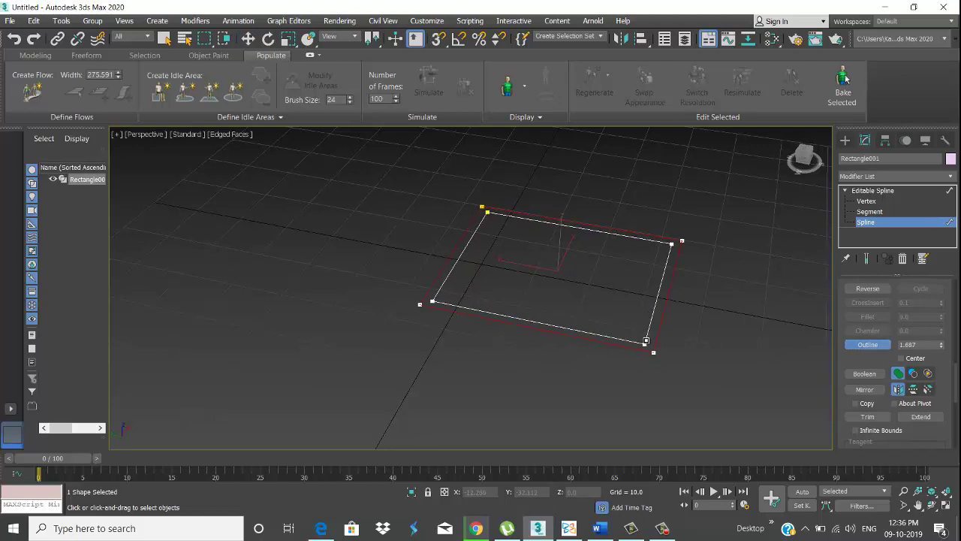
{"action": "right_click", "coordinate": [685, 309]}
{"action": "left_click", "coordinate": [512, 300]}
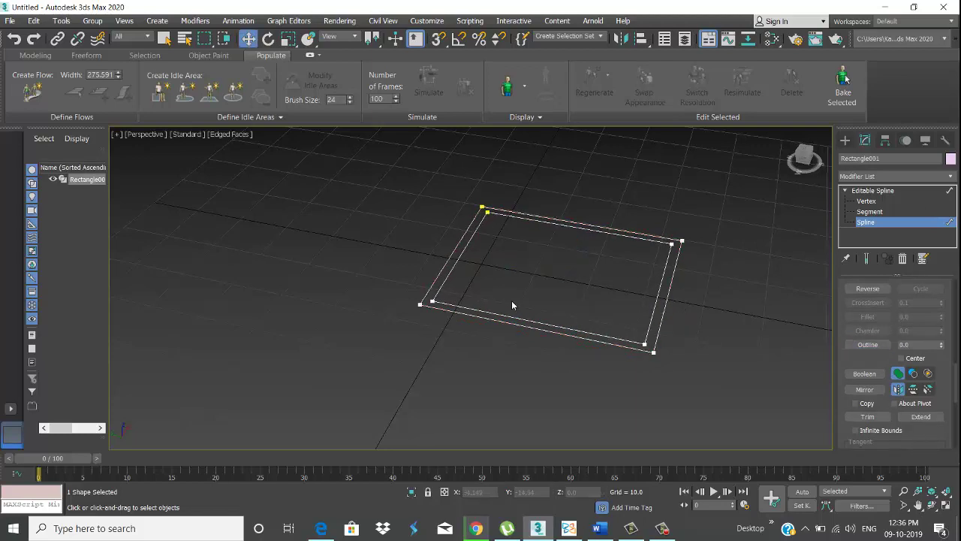
{"action": "left_click", "coordinate": [845, 139]}
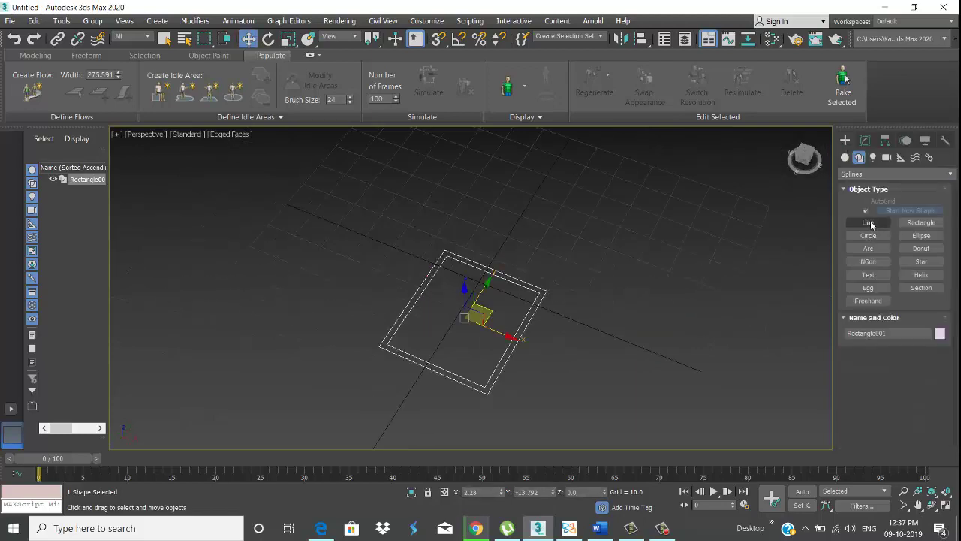
In Top view, draw vertical Line001 across the frame's inside and Shift-drag it to clone
{"action": "left_click", "coordinate": [869, 222]}
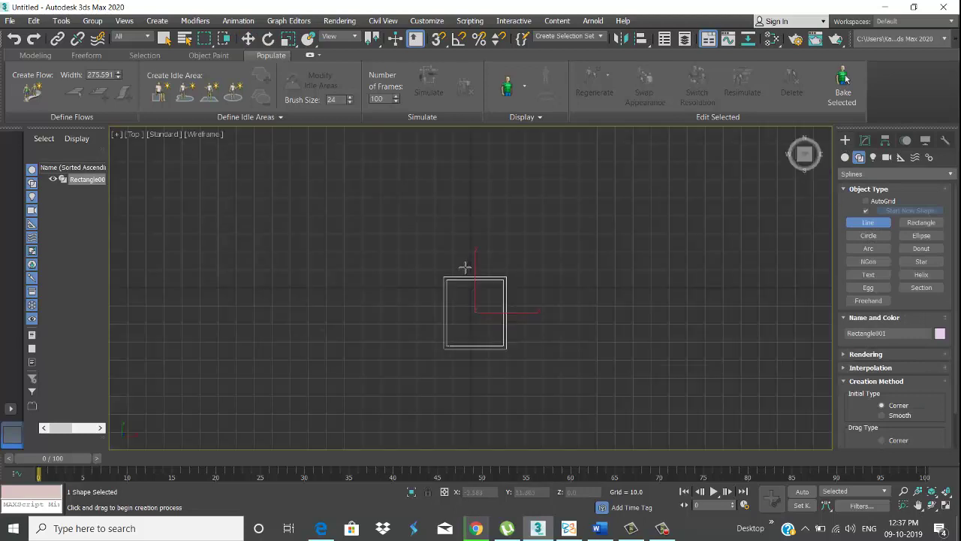
{"action": "key", "text": "t"}
{"action": "scroll", "coordinate": [466, 318], "scroll_direction": "up", "scroll_amount": 3}
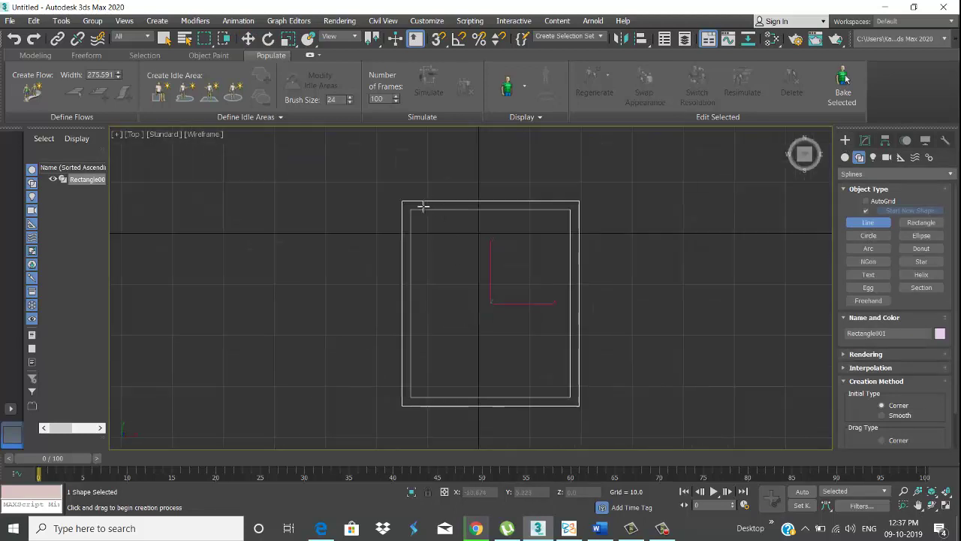
{"action": "left_click", "coordinate": [423, 206]}
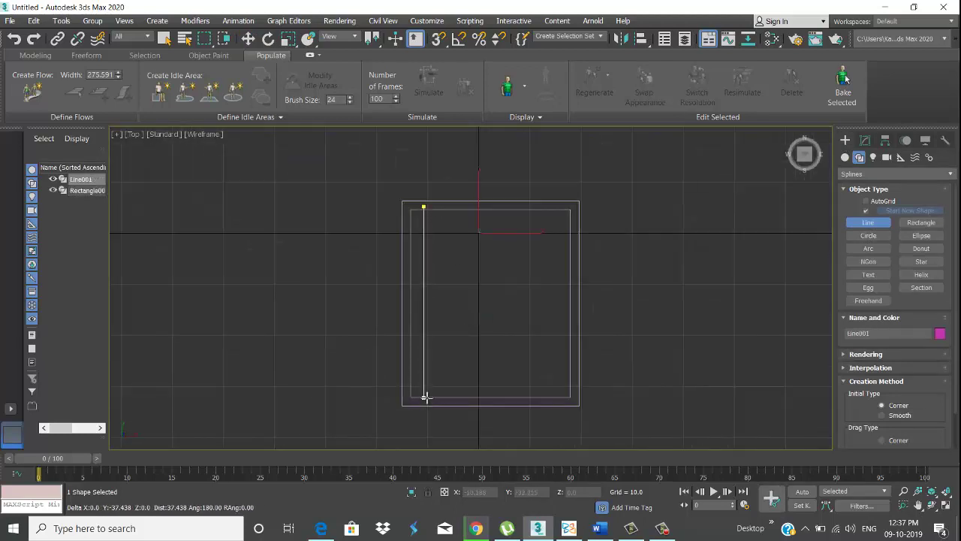
{"action": "left_click", "coordinate": [425, 400]}
{"action": "right_click", "coordinate": [443, 360]}
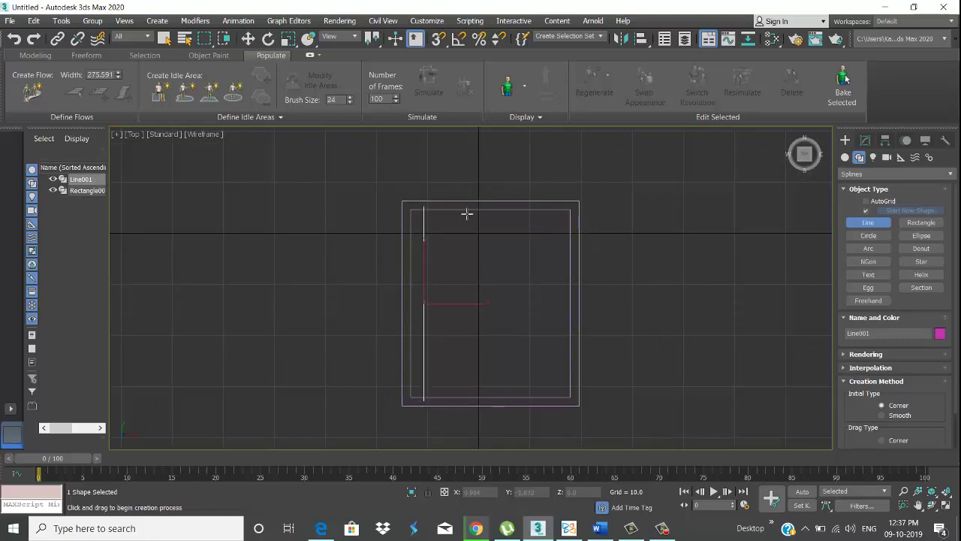
{"action": "key", "text": "w"}
{"action": "left_click_drag", "start_coordinate": [424, 305], "coordinate": [432, 304], "text": "shift"}
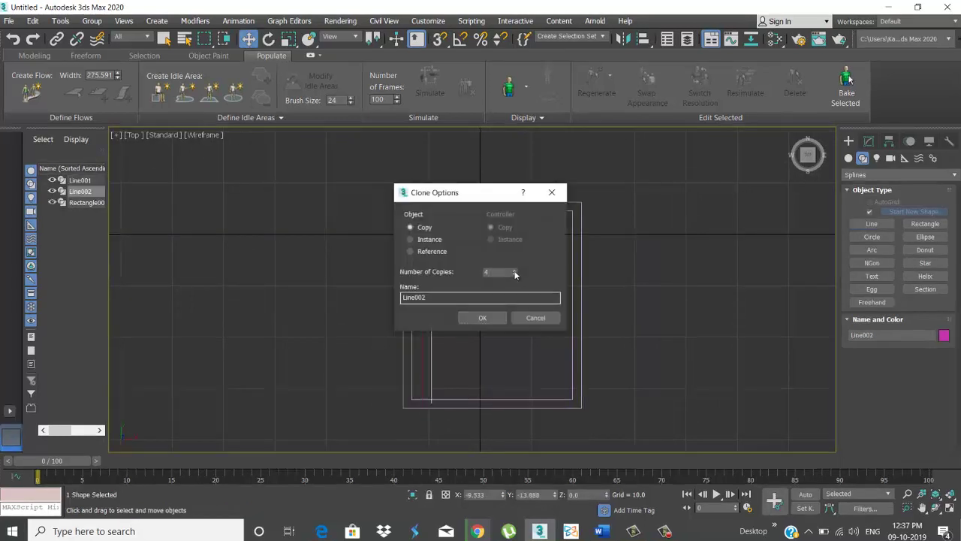
Create the evenly spaced line copies across the frame, adding one more at the right edge
{"action": "left_click", "coordinate": [474, 317]}
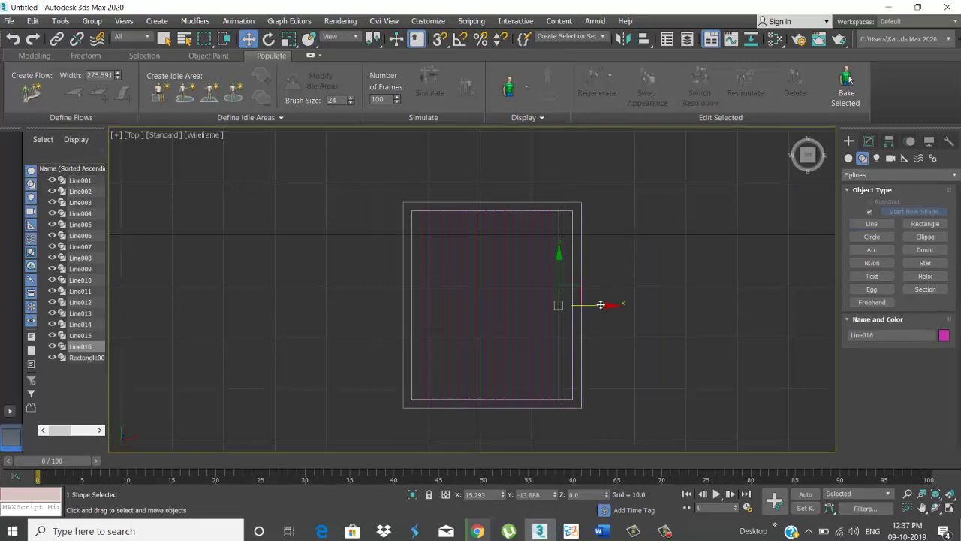
{"action": "mouse_move", "coordinate": [599, 305]}
{"action": "left_mouse_down"}
{"action": "mouse_move", "coordinate": [616, 306]}
{"action": "mouse_move", "coordinate": [567, 321]}
{"action": "left_mouse_up"}
{"action": "left_click", "coordinate": [492, 315]}
{"action": "left_click", "coordinate": [446, 293]}
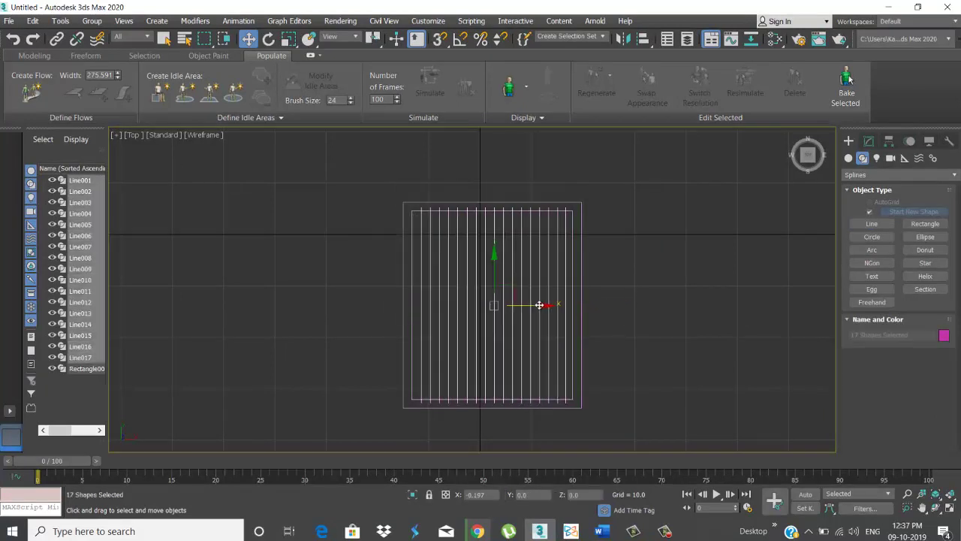
Use Attach Mult. on Line017 to attach Line001–Line016 into one spline
{"action": "left_click", "coordinate": [869, 140]}
{"action": "left_click", "coordinate": [564, 304]}
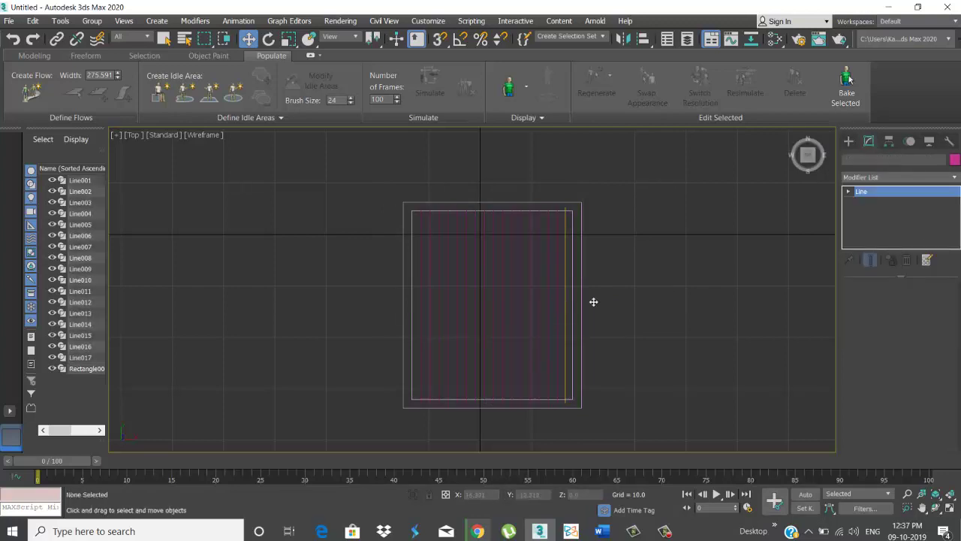
{"action": "scroll", "coordinate": [883, 374], "scroll_direction": "down", "scroll_amount": 5}
{"action": "scroll", "coordinate": [882, 374], "scroll_direction": "down", "scroll_amount": 2}
{"action": "left_click", "coordinate": [873, 411]}
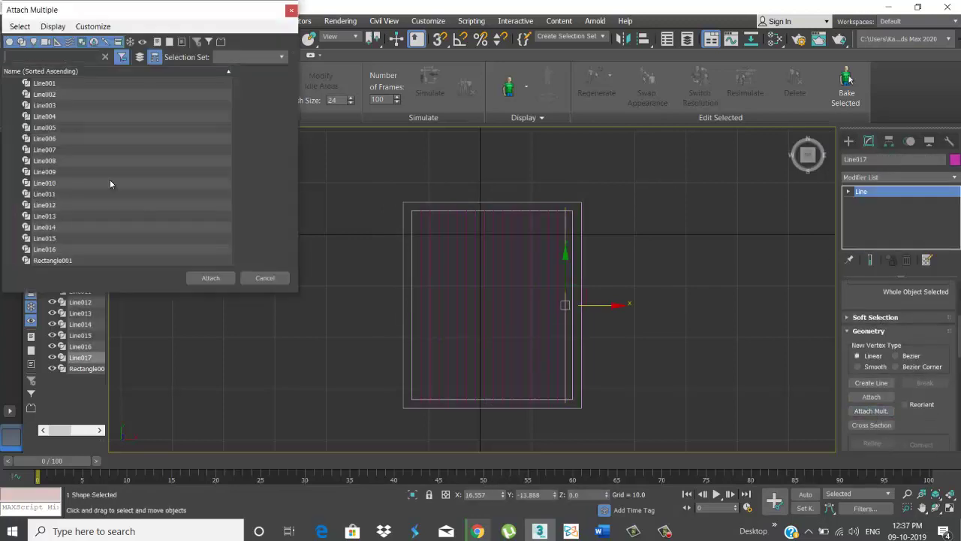
{"action": "left_click", "coordinate": [57, 251], "text": "shift"}
{"action": "left_click", "coordinate": [231, 281]}
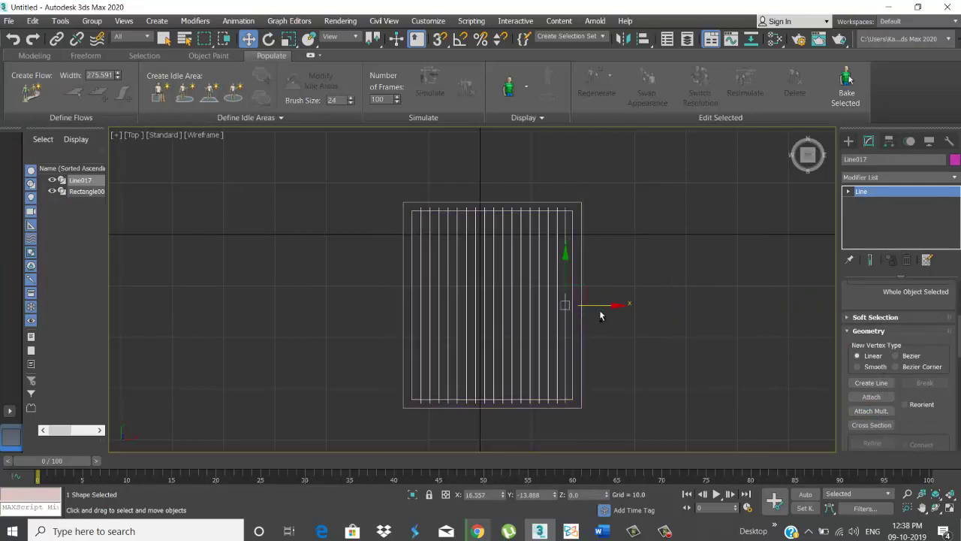
{"action": "key", "text": "ctrl+v"}
Copy the combined line set and rotate the copy 90 degrees to horizontal
{"action": "left_click", "coordinate": [443, 310]}
{"action": "key", "text": "ctrl+v"}
{"action": "left_click", "coordinate": [442, 311]}
{"action": "left_click", "coordinate": [269, 38]}
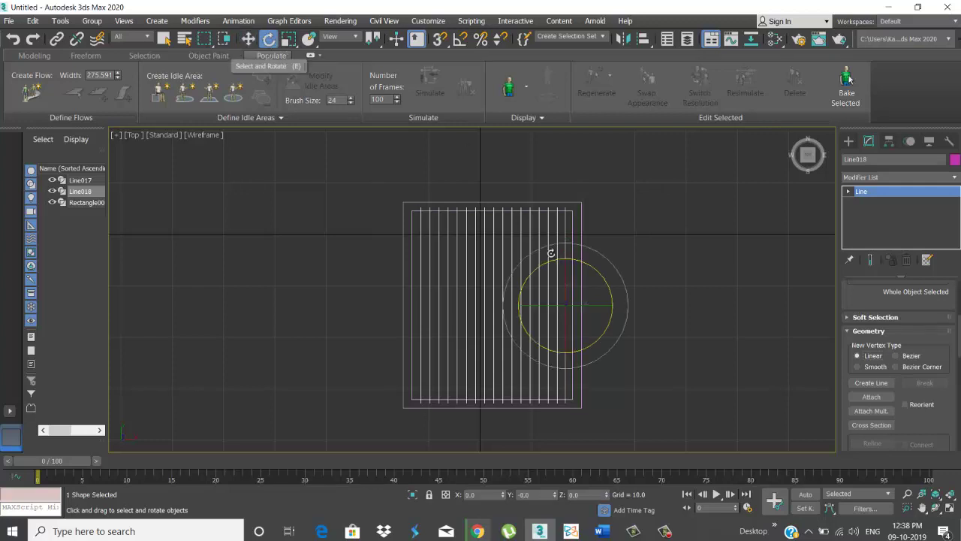
{"action": "left_click_drag", "start_coordinate": [551, 253], "coordinate": [558, 188]}
Move and scale the horizontal lines so they fit inside the frame
{"action": "key", "text": "w"}
{"action": "mouse_move", "coordinate": [563, 300]}
{"action": "left_mouse_down"}
{"action": "mouse_move", "coordinate": [509, 231]}
{"action": "mouse_move", "coordinate": [508, 215]}
{"action": "left_mouse_up"}
{"action": "key", "text": "r"}
{"action": "left_click_drag", "start_coordinate": [598, 223], "coordinate": [530, 219]}
{"action": "key", "text": "w"}
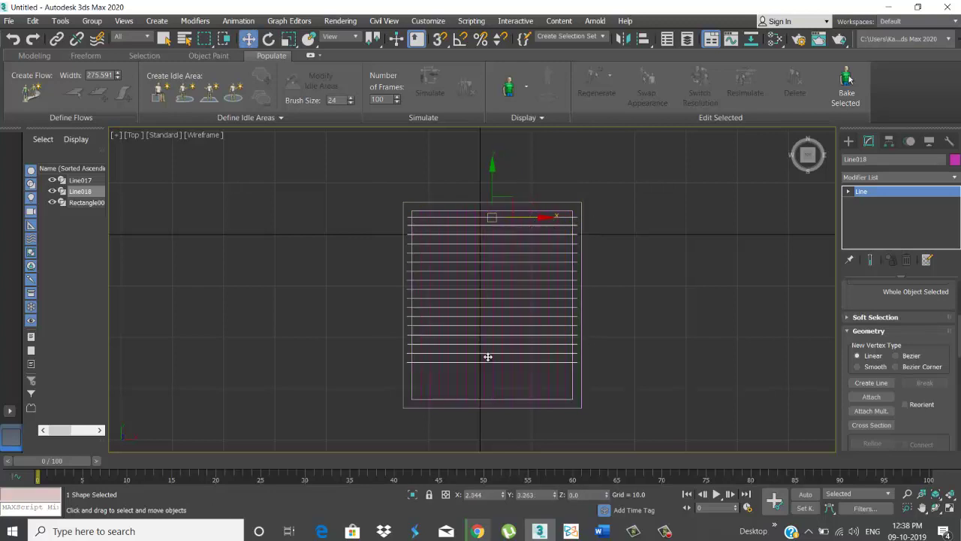
{"action": "left_click_drag", "start_coordinate": [487, 357], "coordinate": [487, 353]}
{"action": "key", "text": "r"}
{"action": "scroll", "coordinate": [494, 266], "scroll_direction": "down", "scroll_amount": 5}
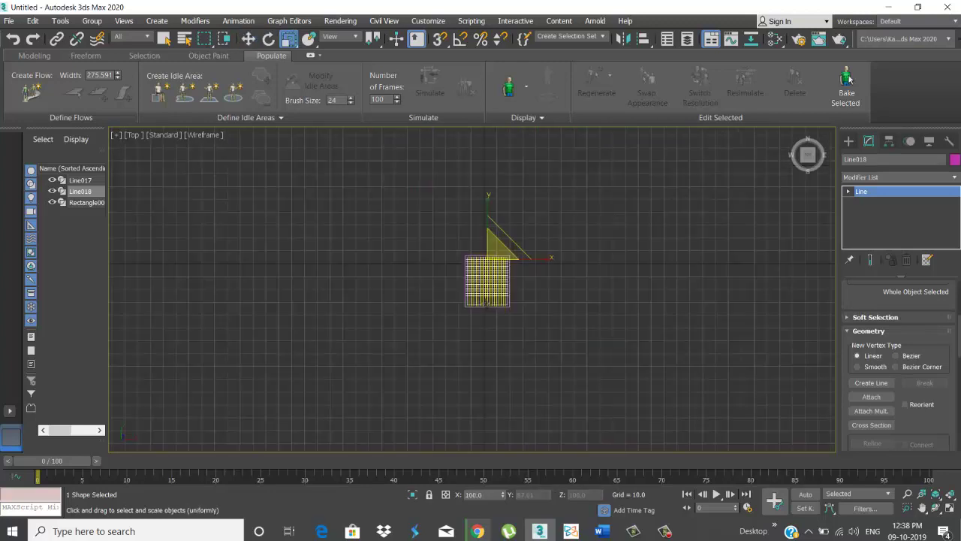
{"action": "left_click", "coordinate": [421, 338]}
Attach the horizontal lines Line018 to the vertical lines Line017
{"action": "scroll", "coordinate": [471, 290], "scroll_direction": "up", "scroll_amount": 5}
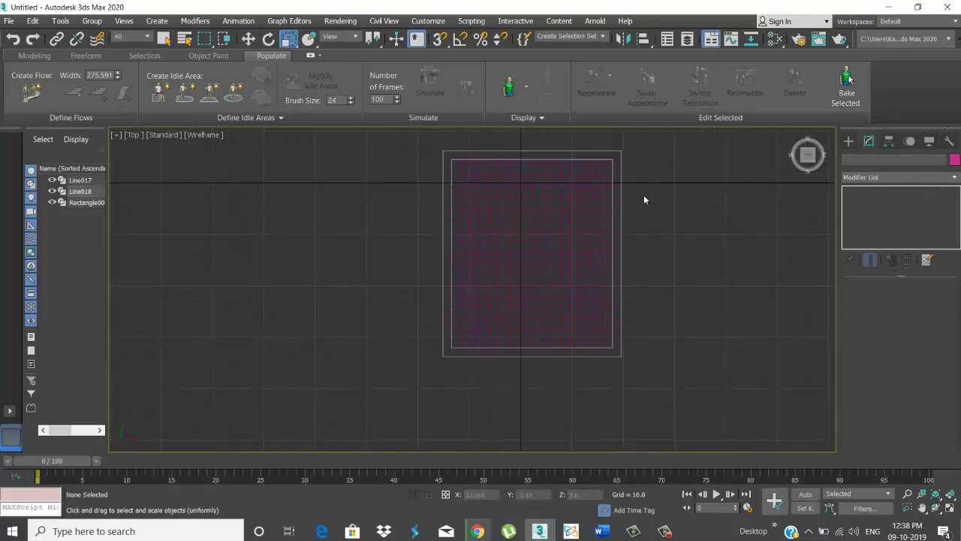
{"action": "scroll", "coordinate": [645, 200], "scroll_direction": "up", "scroll_amount": 2}
{"action": "left_click", "coordinate": [526, 249]}
{"action": "scroll", "coordinate": [862, 365], "scroll_direction": "down", "scroll_amount": 2}
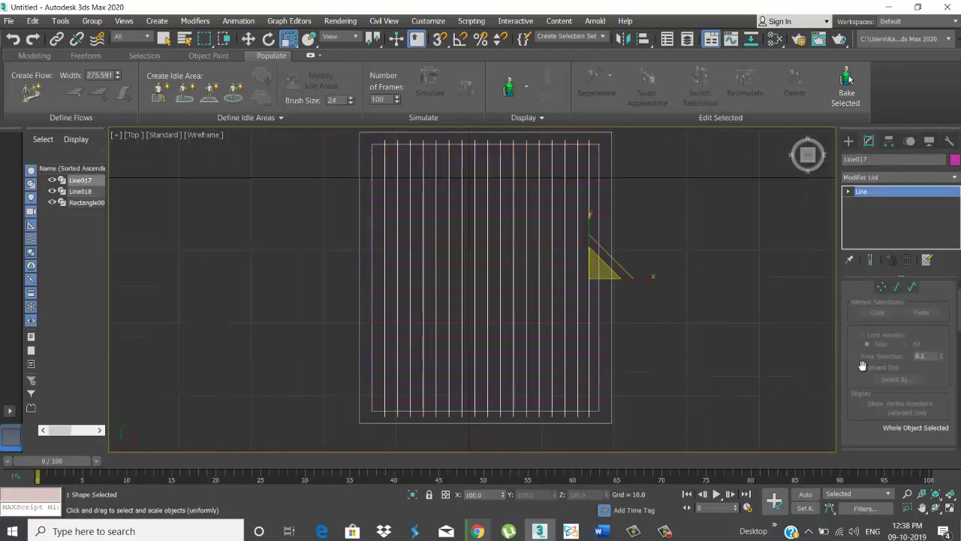
{"action": "scroll", "coordinate": [862, 365], "scroll_direction": "down", "scroll_amount": 3}
{"action": "left_click", "coordinate": [870, 427]}
{"action": "left_click", "coordinate": [493, 278]}
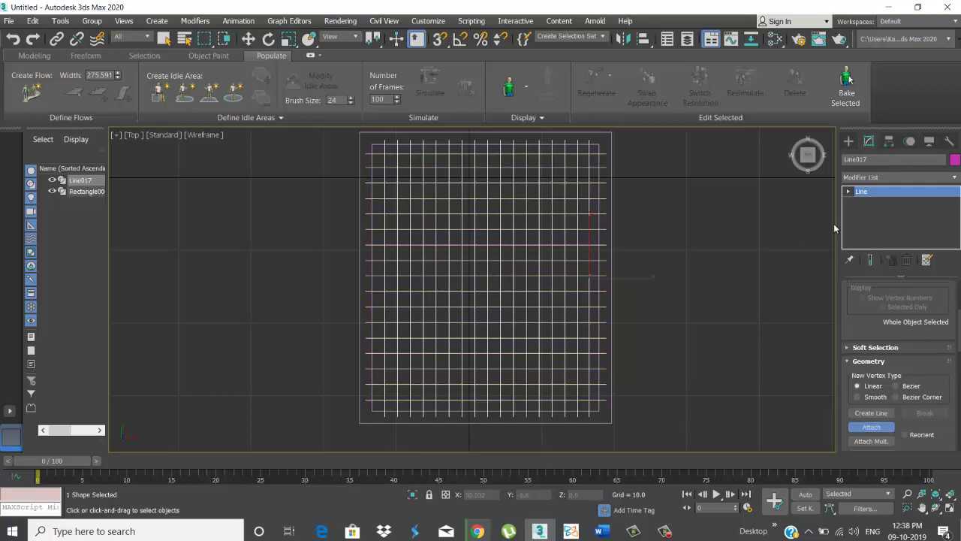
Enable Line017 in renderer and viewport with a 6.0 × 2.0 Rectangular profile, viewed in Perspective
{"action": "scroll", "coordinate": [870, 316], "scroll_direction": "up", "scroll_amount": 2}
{"action": "scroll", "coordinate": [869, 315], "scroll_direction": "up", "scroll_amount": 2}
{"action": "scroll", "coordinate": [870, 316], "scroll_direction": "up", "scroll_amount": 2}
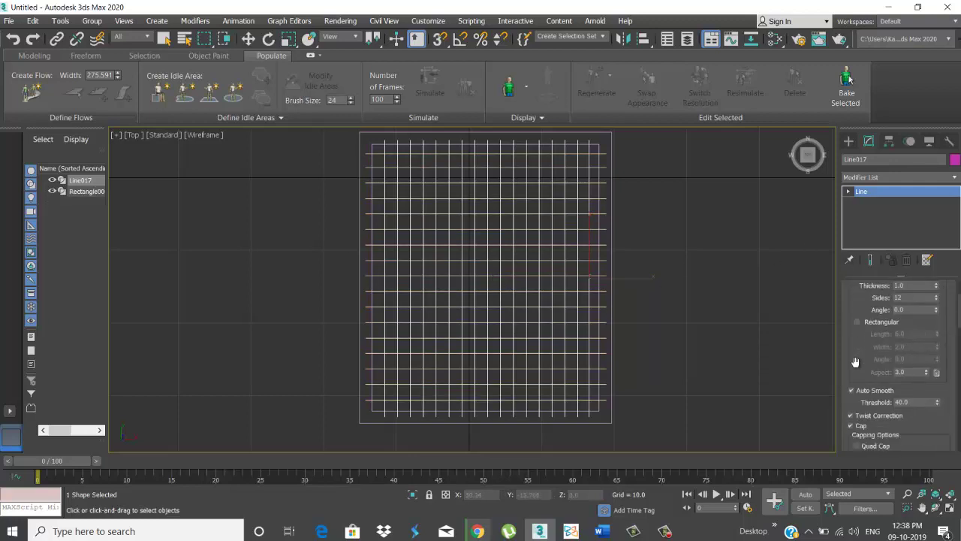
{"action": "scroll", "coordinate": [869, 369], "scroll_direction": "up", "scroll_amount": 2}
{"action": "scroll", "coordinate": [869, 370], "scroll_direction": "up", "scroll_amount": 2}
{"action": "left_click", "coordinate": [852, 308]}
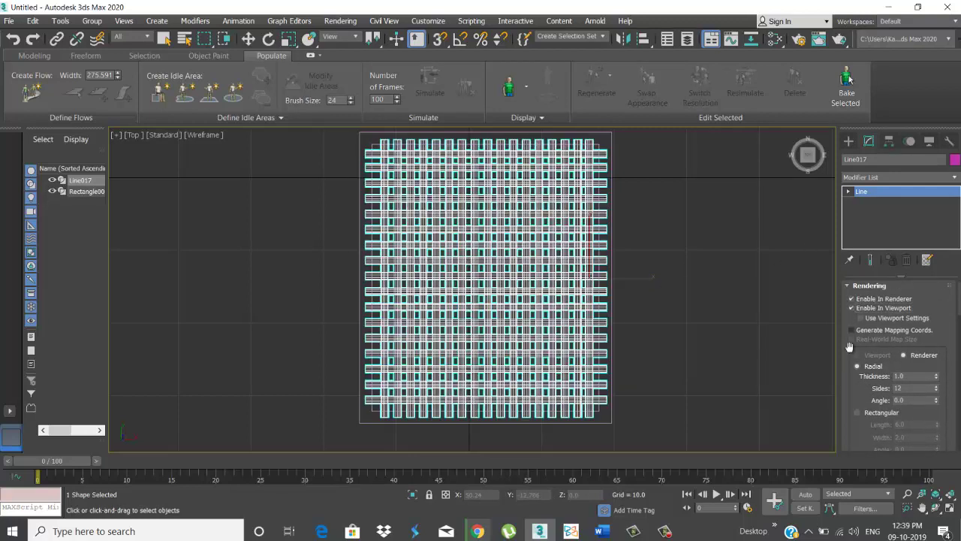
{"action": "left_click_drag", "start_coordinate": [936, 377], "coordinate": [937, 391]}
{"action": "scroll", "coordinate": [865, 368], "scroll_direction": "down", "scroll_amount": 1}
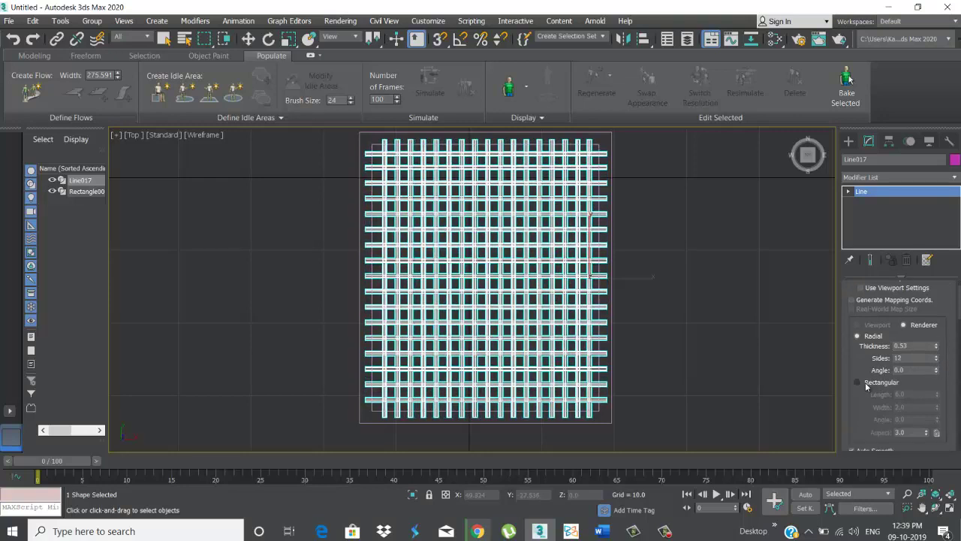
{"action": "left_click", "coordinate": [857, 383]}
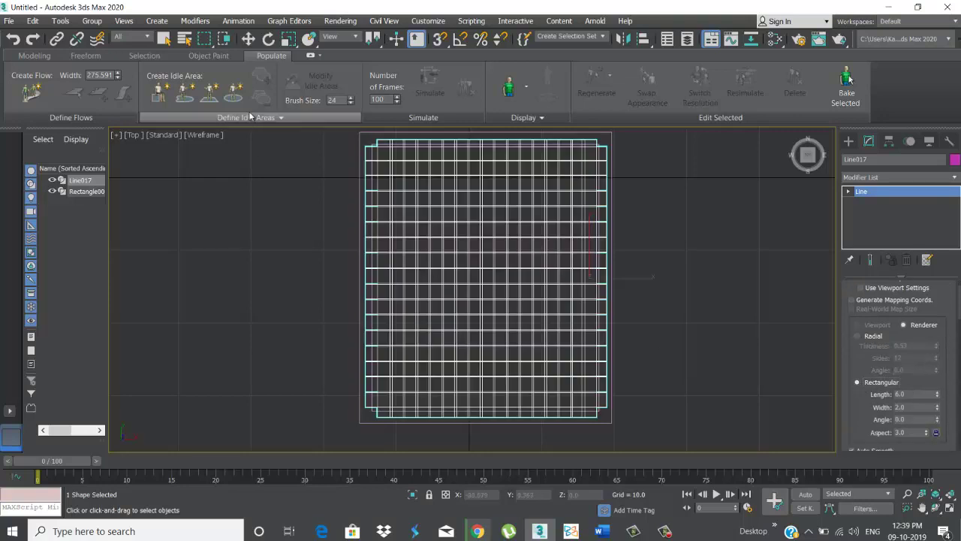
{"action": "key", "text": "p"}
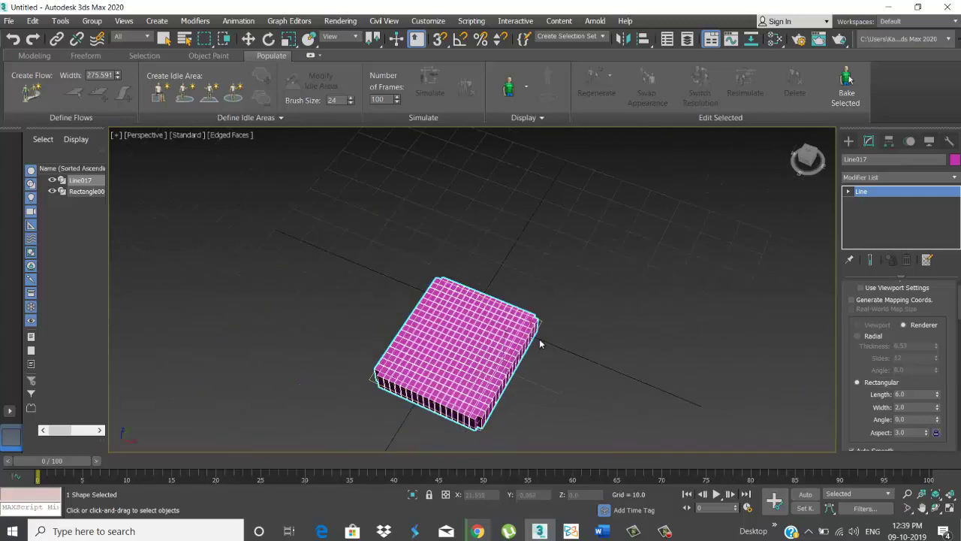
Reposition the grid mesh in the Perspective view
{"action": "key", "text": "w"}
{"action": "left_click_drag", "start_coordinate": [511, 340], "coordinate": [661, 400]}
{"action": "middle_click_drag", "start_coordinate": [660, 400], "coordinate": [580, 335]}
{"action": "scroll", "coordinate": [580, 335], "scroll_direction": "up", "scroll_amount": 2}
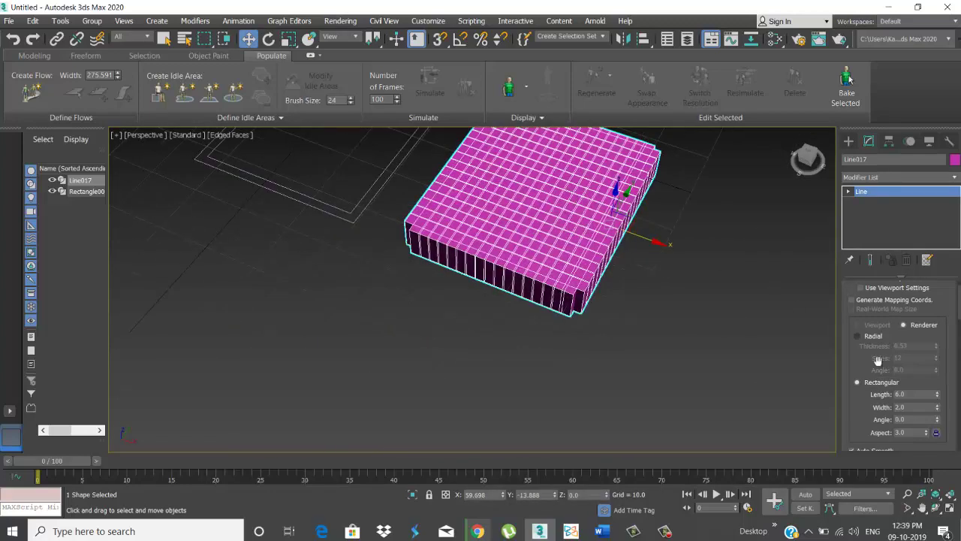
{"action": "scroll", "coordinate": [893, 336], "scroll_direction": "up", "scroll_amount": 1}
{"action": "scroll", "coordinate": [901, 344], "scroll_direction": "up", "scroll_amount": 1}
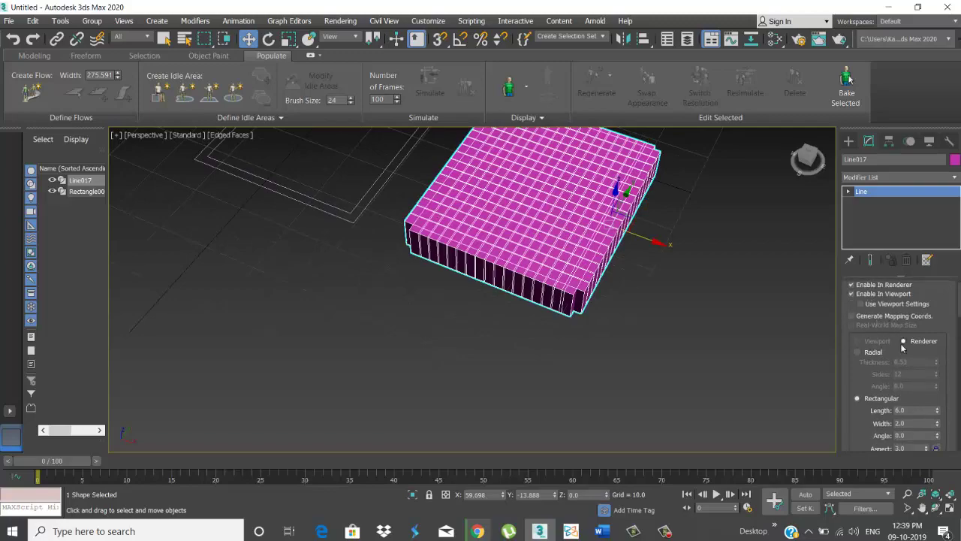
{"action": "scroll", "coordinate": [941, 425], "scroll_direction": "down", "scroll_amount": 1}
Reduce the Rectangular profile to 0.755 length × 0.24 width for thin, open grid bars
{"action": "mouse_move", "coordinate": [937, 395]}
{"action": "left_mouse_down"}
{"action": "mouse_move", "coordinate": [946, 435]}
{"action": "mouse_move", "coordinate": [939, 428]}
{"action": "left_mouse_up"}
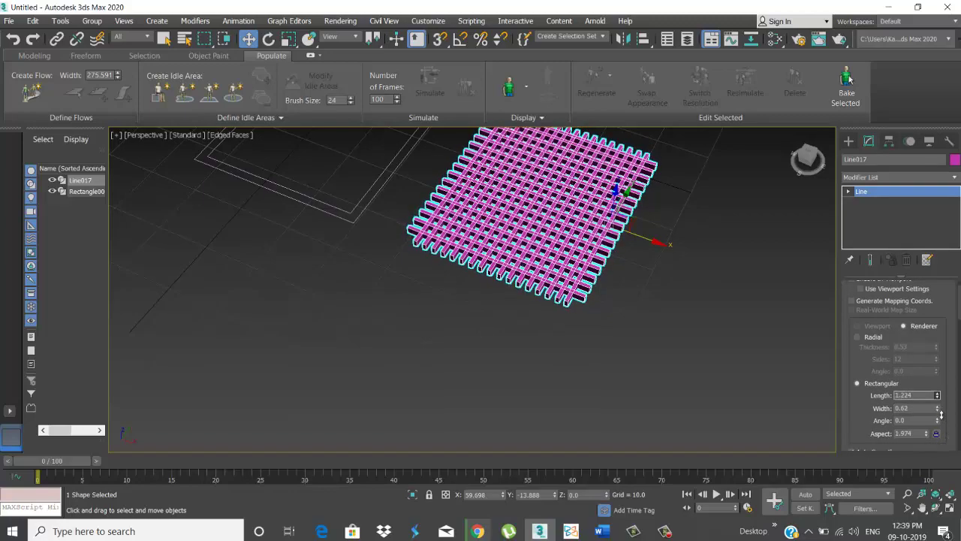
{"action": "left_click_drag", "start_coordinate": [937, 395], "coordinate": [941, 425]}
{"action": "scroll", "coordinate": [525, 225], "scroll_direction": "up", "scroll_amount": 5}
{"action": "scroll", "coordinate": [525, 226], "scroll_direction": "down", "scroll_amount": 5}
{"action": "mouse_move", "coordinate": [526, 225]}
{"action": "middle_mouse_down"}
{"action": "mouse_move", "coordinate": [483, 172]}
{"action": "mouse_move", "coordinate": [414, 265]}
{"action": "mouse_move", "coordinate": [480, 256]}
{"action": "middle_mouse_up"}
{"action": "left_click_drag", "start_coordinate": [938, 409], "coordinate": [938, 425]}
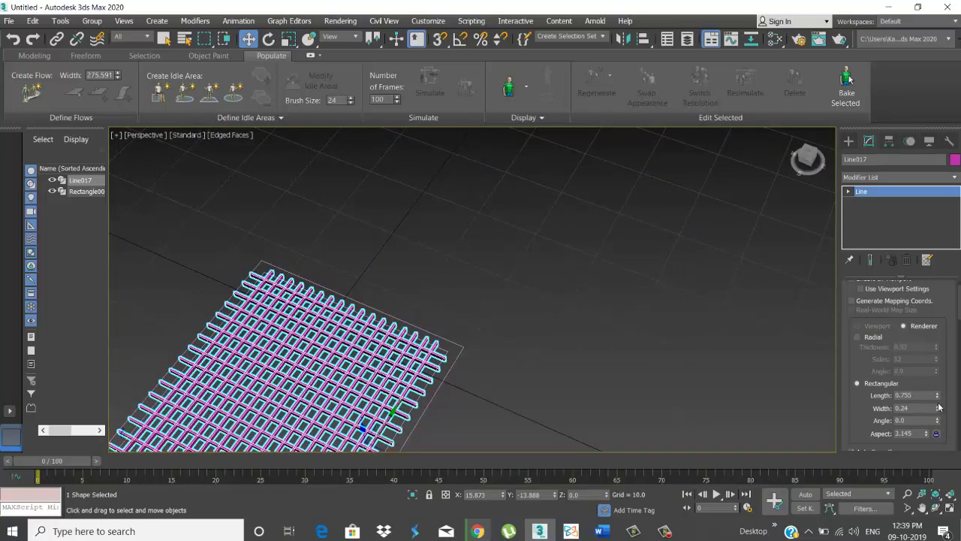
{"action": "left_click", "coordinate": [554, 278]}
{"action": "middle_click_drag", "start_coordinate": [553, 278], "coordinate": [410, 367]}
Add an Extrude modifier to Rectangle001 to make a solid frame around the mesh
{"action": "scroll", "coordinate": [410, 366], "scroll_direction": "up", "scroll_amount": 2}
{"action": "left_click", "coordinate": [451, 334]}
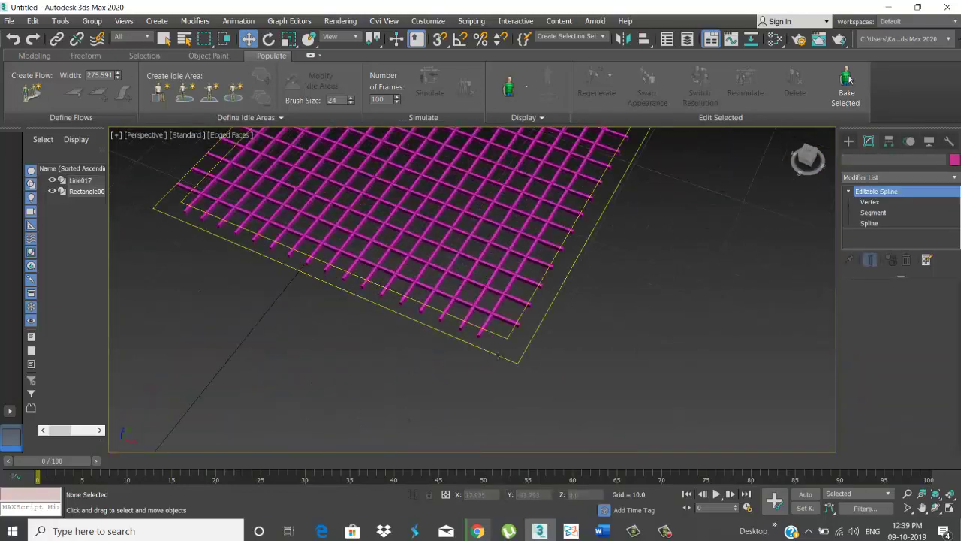
{"action": "left_click", "coordinate": [883, 178]}
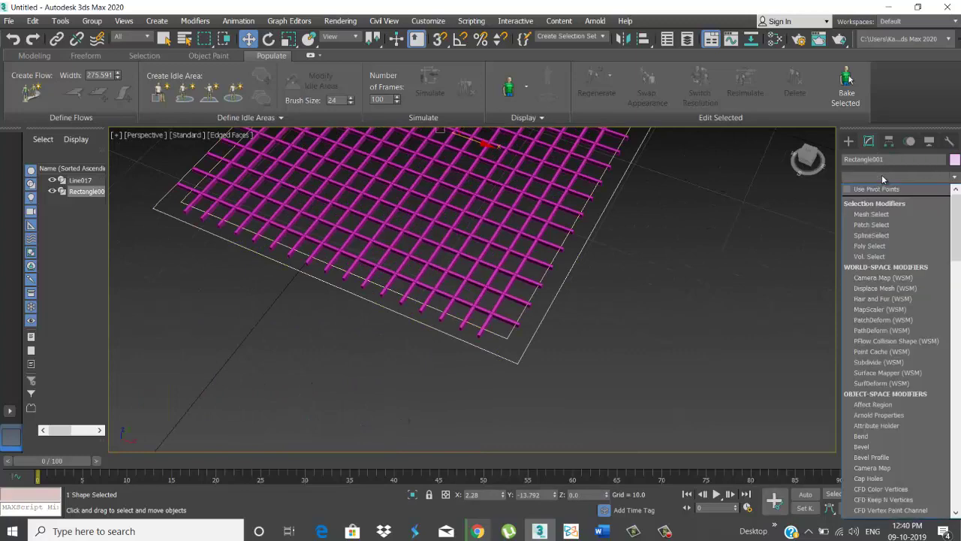
{"action": "scroll", "coordinate": [883, 177], "scroll_direction": "down", "scroll_amount": 5}
{"action": "left_click", "coordinate": [881, 177]}
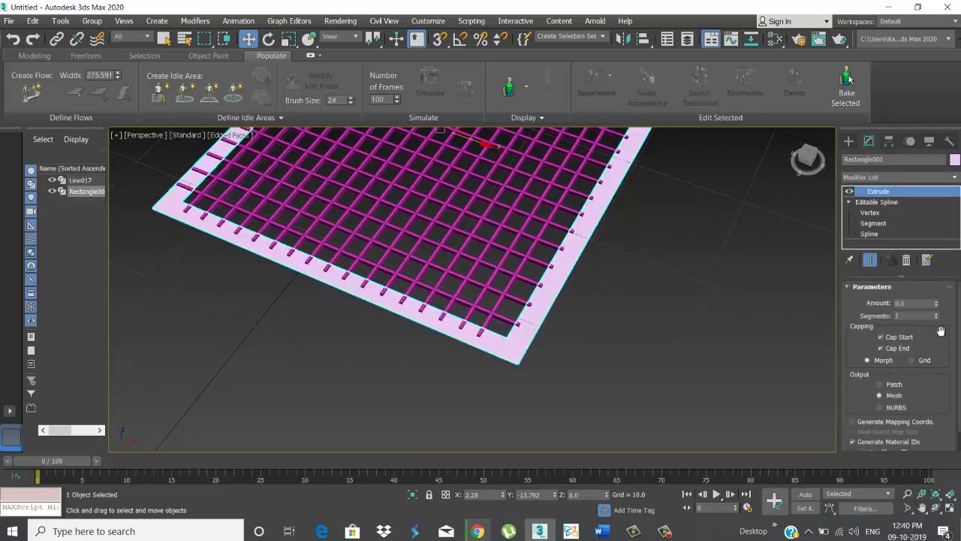
{"action": "left_click", "coordinate": [730, 333]}
{"action": "key", "text": "z"}
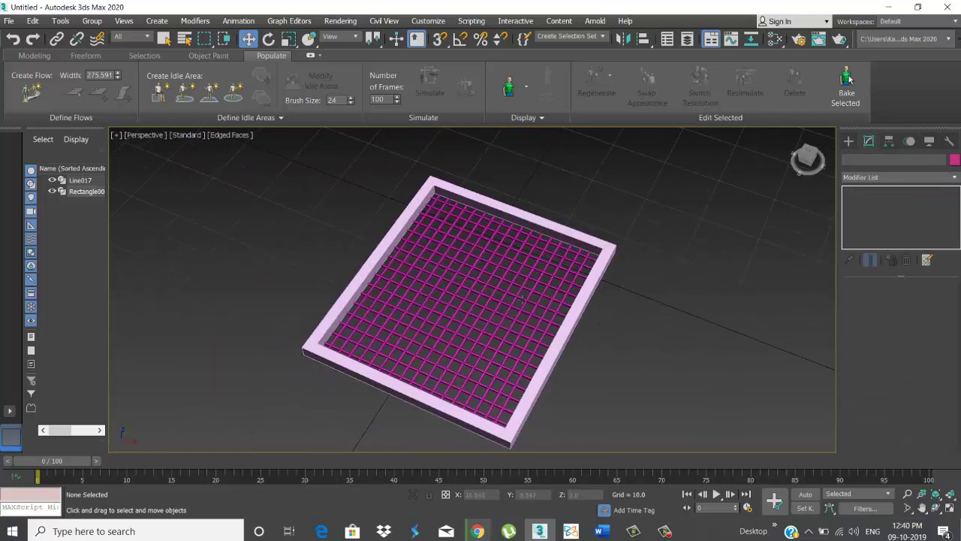
Group Line017 and Rectangle001 into Group001
{"action": "left_click", "coordinate": [552, 304]}
{"action": "scroll", "coordinate": [556, 302], "scroll_direction": "up", "scroll_amount": 2}
{"action": "key", "text": "l"}
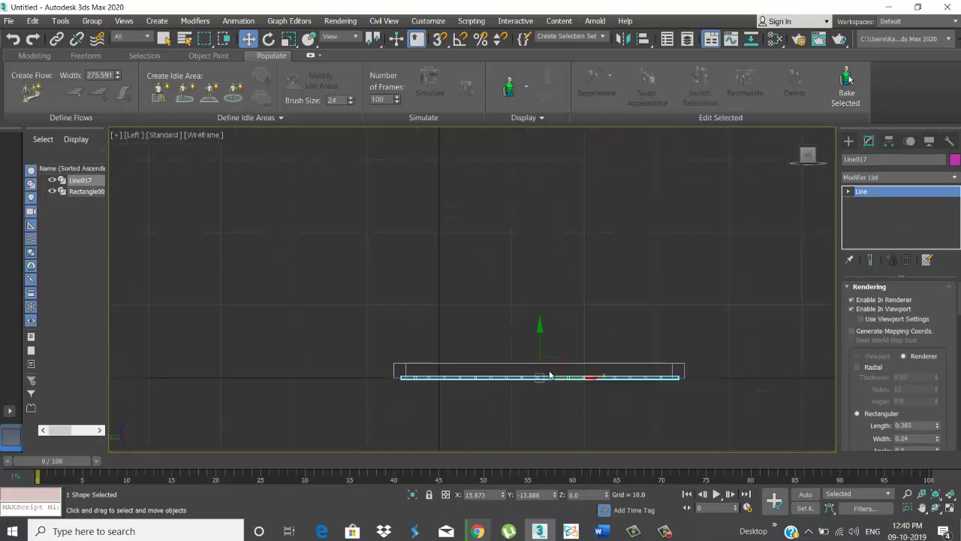
{"action": "key", "text": "ctrl+a"}
{"action": "left_click", "coordinate": [92, 21]}
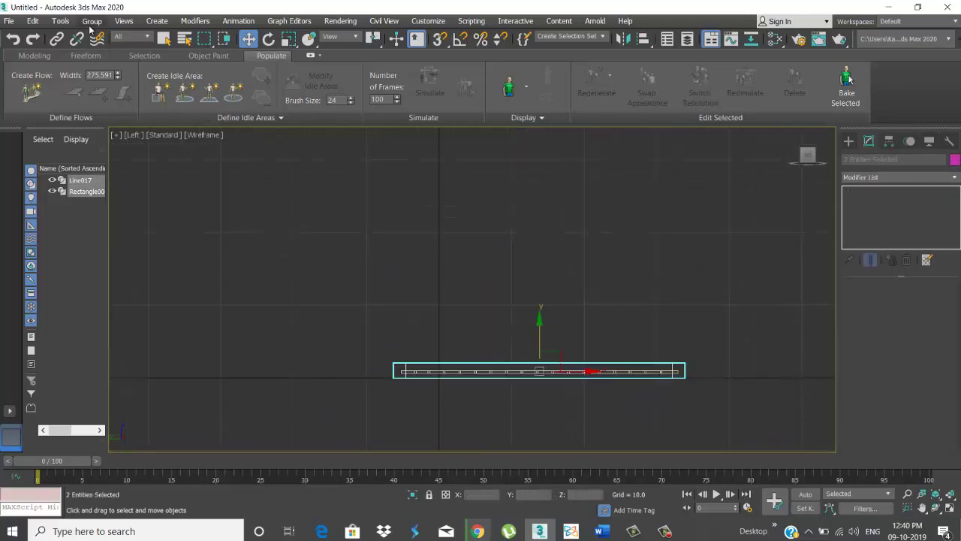
{"action": "left_click", "coordinate": [105, 34]}
{"action": "left_click", "coordinate": [490, 287]}
{"action": "key", "text": "p"}
Clone the physical camera, view through it, and select the grouped seat panel
{"action": "scroll", "coordinate": [563, 301], "scroll_direction": "down", "scroll_amount": 5}
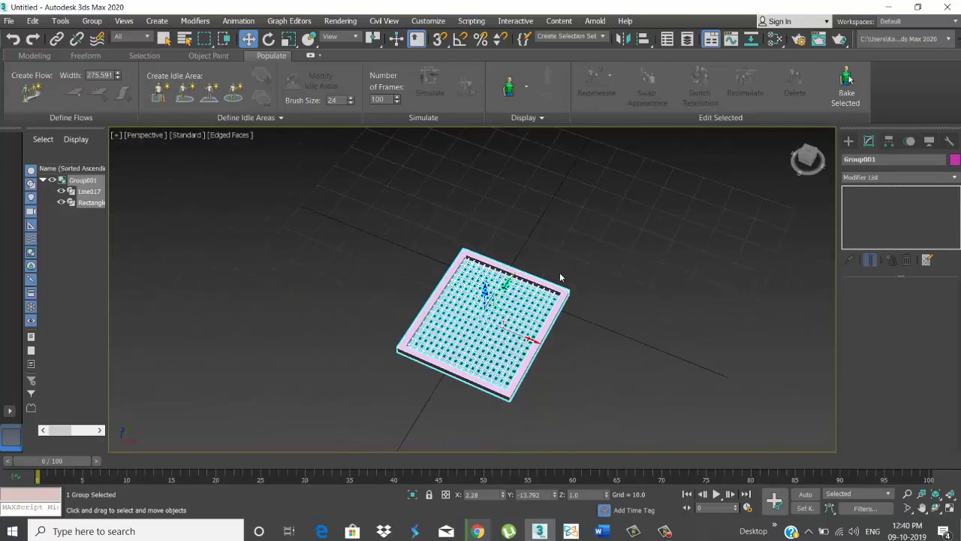
{"action": "scroll", "coordinate": [560, 272], "scroll_direction": "up", "scroll_amount": 5}
{"action": "scroll", "coordinate": [556, 301], "scroll_direction": "down", "scroll_amount": 5}
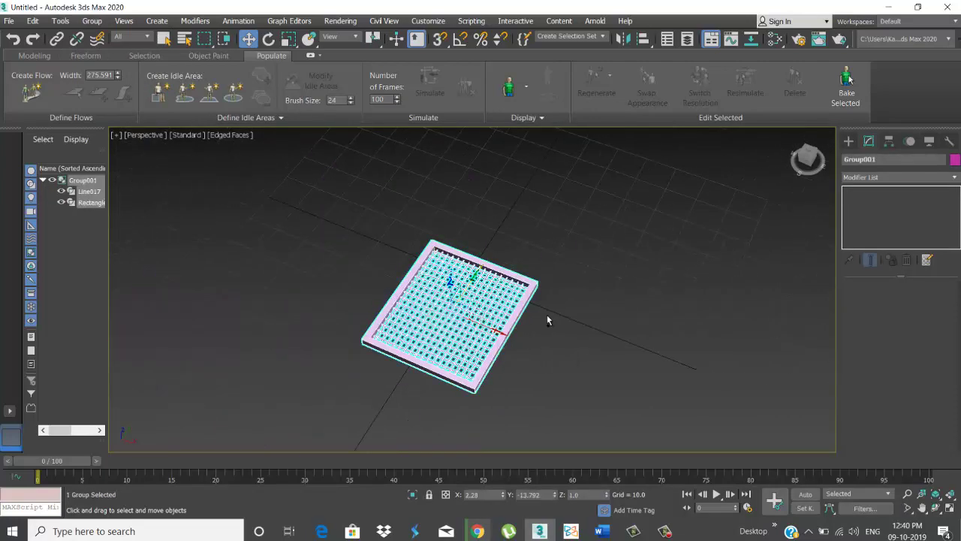
{"action": "key", "text": "ctrl+v"}
{"action": "left_click", "coordinate": [450, 314]}
{"action": "key", "text": "c"}
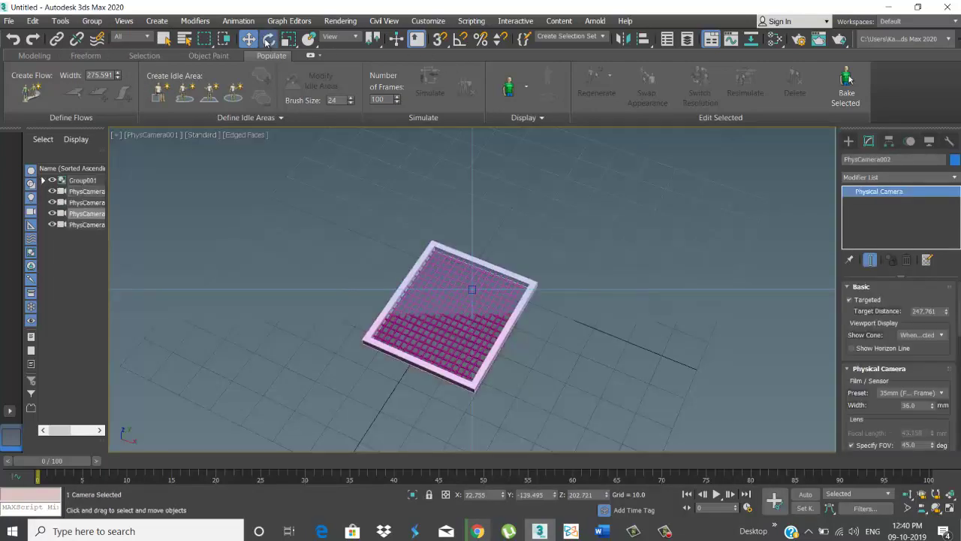
{"action": "left_click", "coordinate": [268, 39]}
{"action": "left_click", "coordinate": [504, 276]}
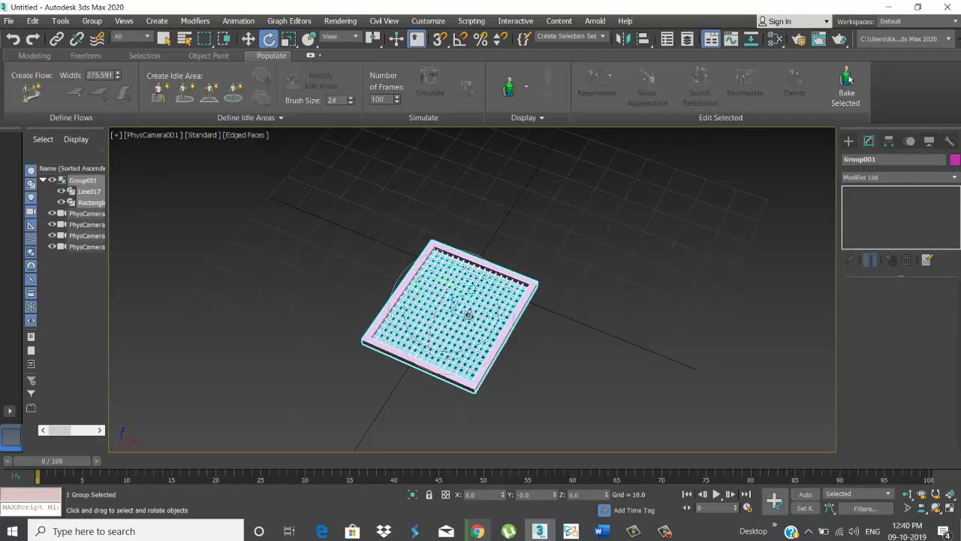
Rotate-copy the seat panel into Group002 and stand it upright in Left view
{"action": "left_click_drag", "start_coordinate": [467, 314], "coordinate": [487, 229]}
{"action": "right_click", "coordinate": [487, 230]}
{"action": "left_click_drag", "start_coordinate": [473, 248], "coordinate": [480, 240], "text": "shift"}
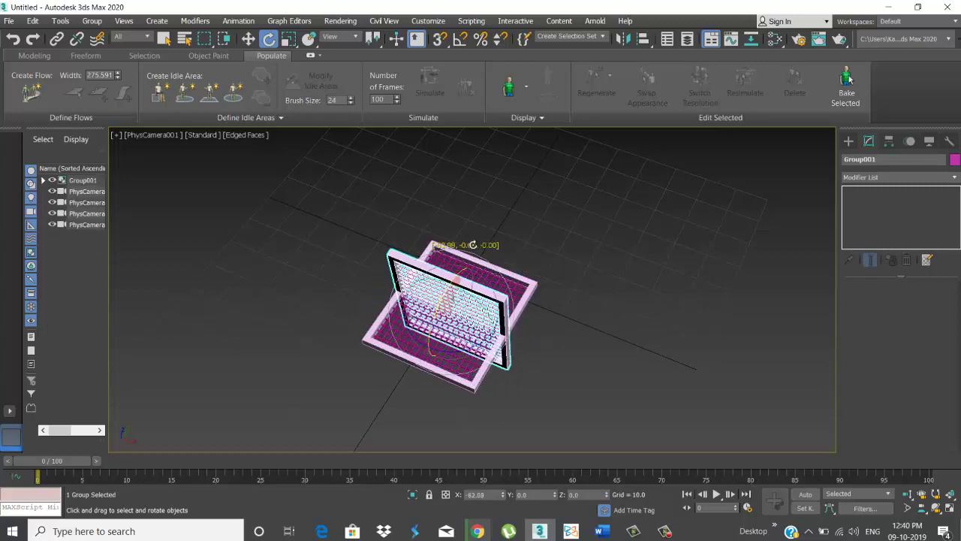
{"action": "key", "text": "Return"}
{"action": "key", "text": "l"}
{"action": "key", "text": "z"}
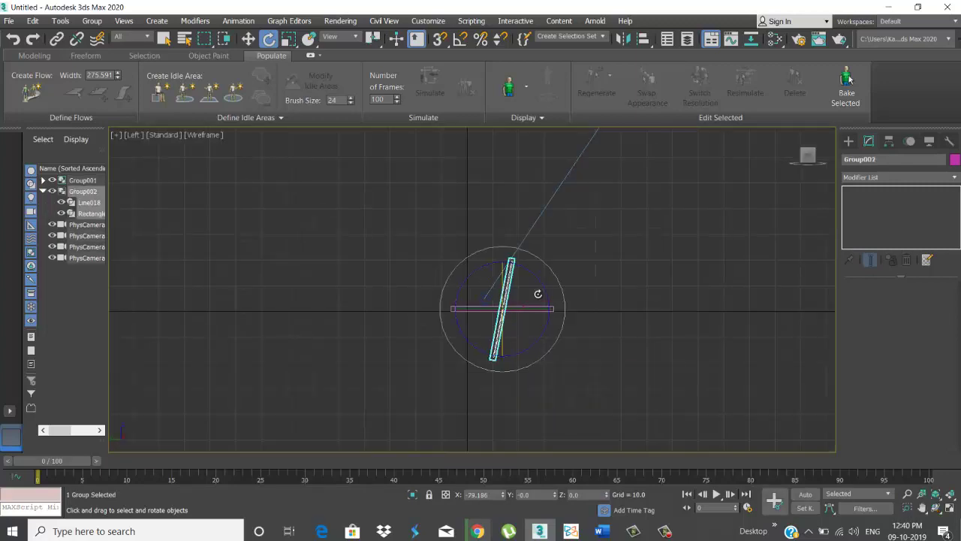
{"action": "left_click_drag", "start_coordinate": [537, 289], "coordinate": [536, 280]}
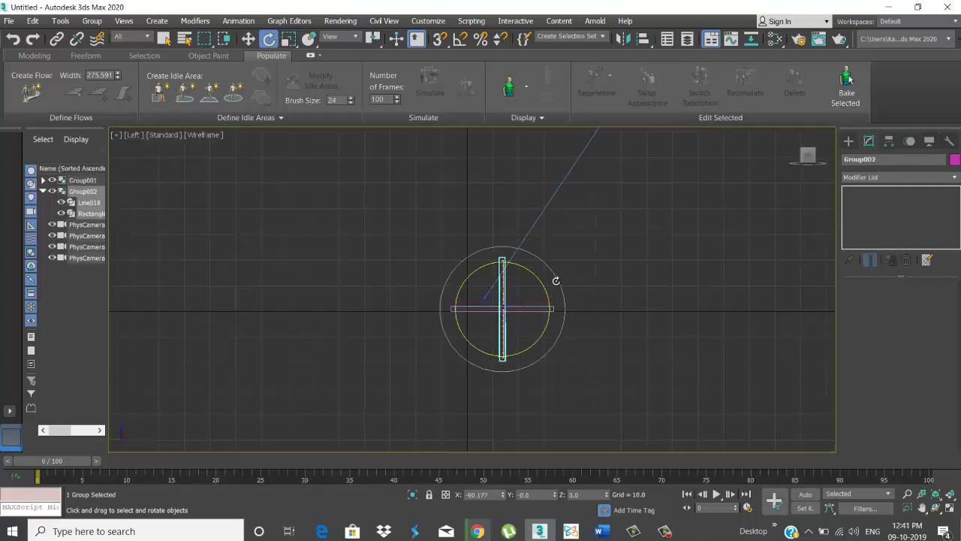
Undo recent changes back to the upright backrest panel forming an L-shape
{"action": "key", "text": "ctrl+z"}
{"action": "key", "text": "ctrl+z"}
{"action": "key", "text": "ctrl+z"}
{"action": "key", "text": "ctrl+z"}
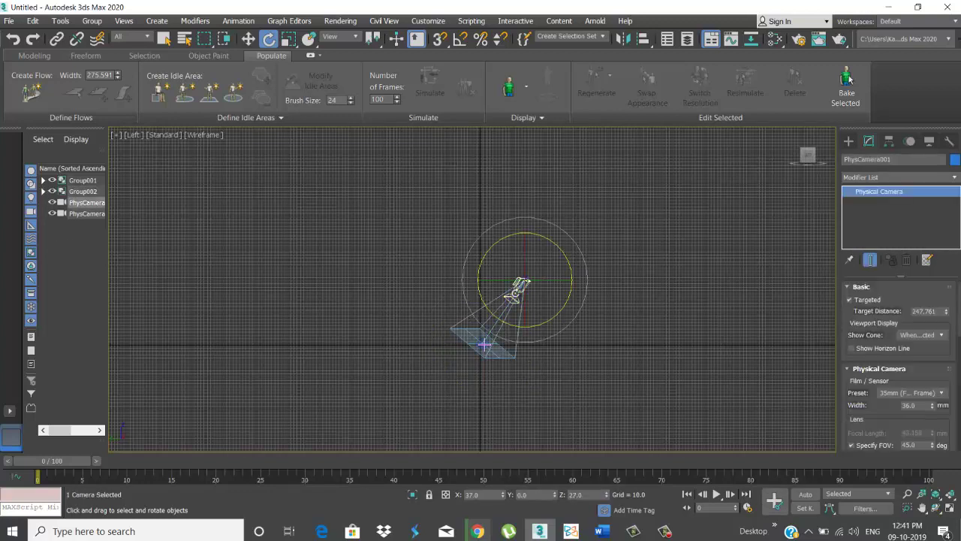
{"action": "key", "text": "ctrl+z"}
{"action": "key", "text": "ctrl+z"}
{"action": "key", "text": "ctrl+z"}
{"action": "key", "text": "ctrl+z"}
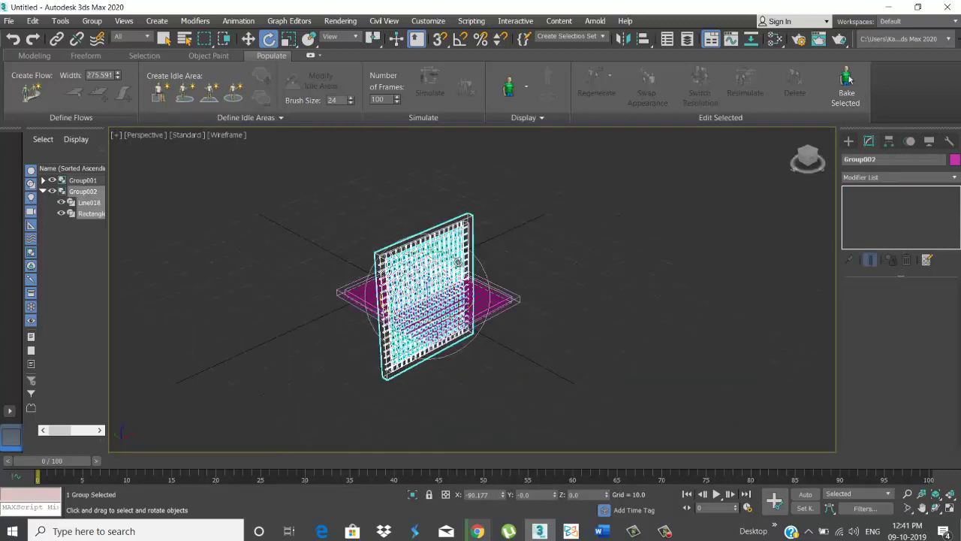
{"action": "key", "text": "l"}
{"action": "key", "text": "w"}
{"action": "key", "text": "ctrl+z"}
{"action": "key", "text": "ctrl+z"}
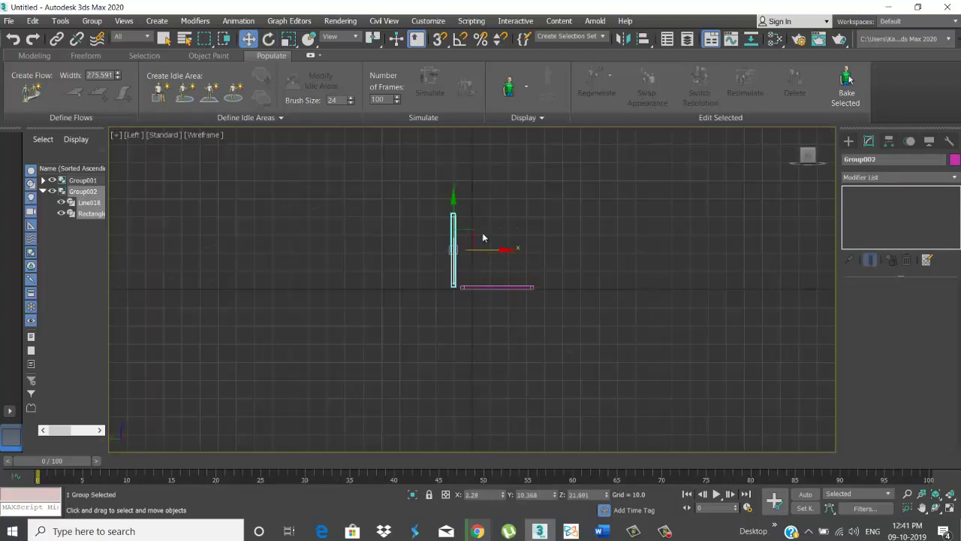
{"action": "key", "text": "ctrl+z"}
Draw a five-point line from the backrest top, along the seat, down the front leg and back along the floor
{"action": "left_click", "coordinate": [545, 182]}
{"action": "left_click", "coordinate": [849, 140]}
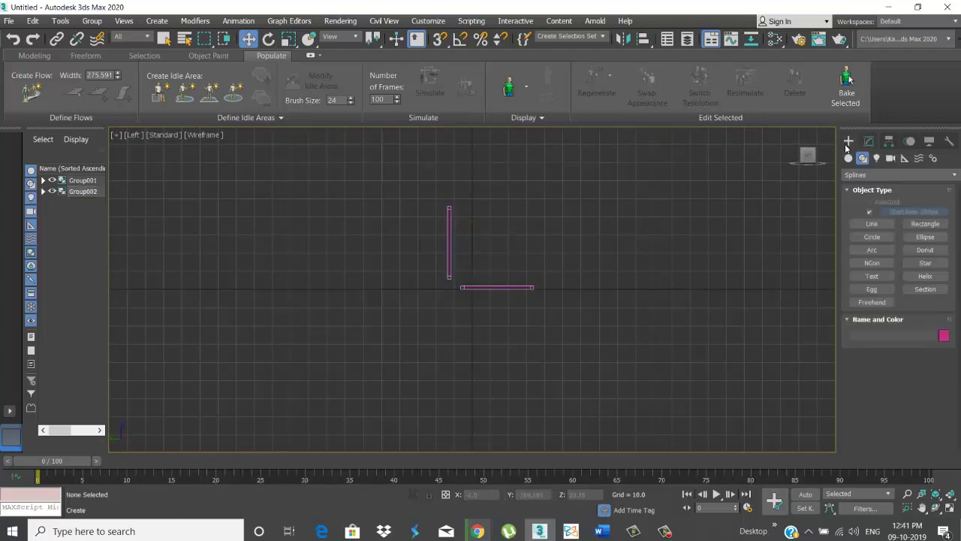
{"action": "left_click", "coordinate": [872, 223]}
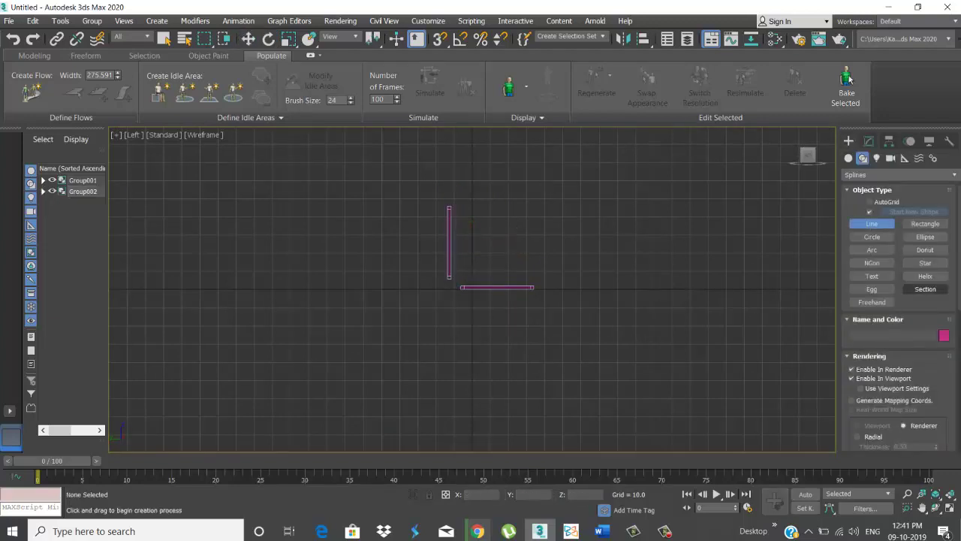
{"action": "left_click", "coordinate": [448, 203]}
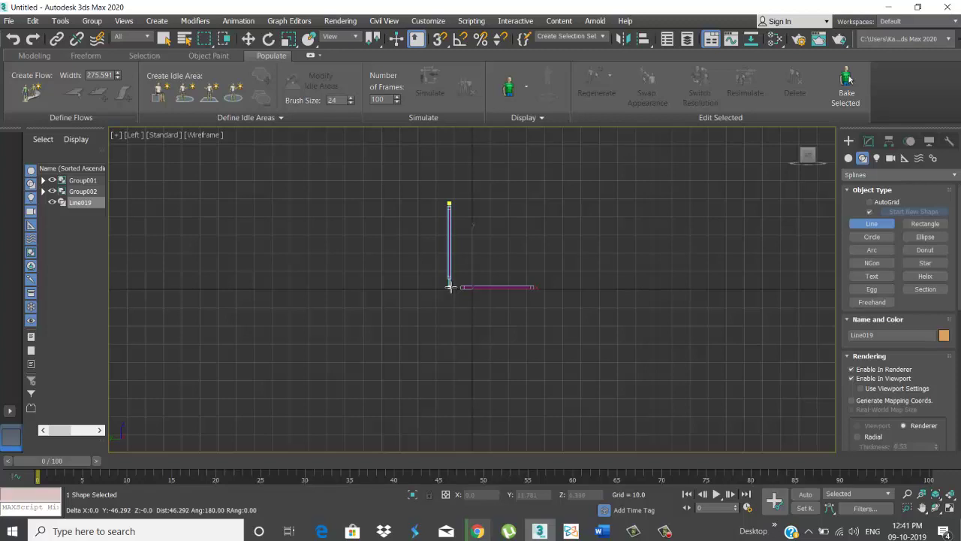
{"action": "left_click", "coordinate": [450, 286]}
{"action": "left_click", "coordinate": [544, 286]}
{"action": "left_click", "coordinate": [544, 364]}
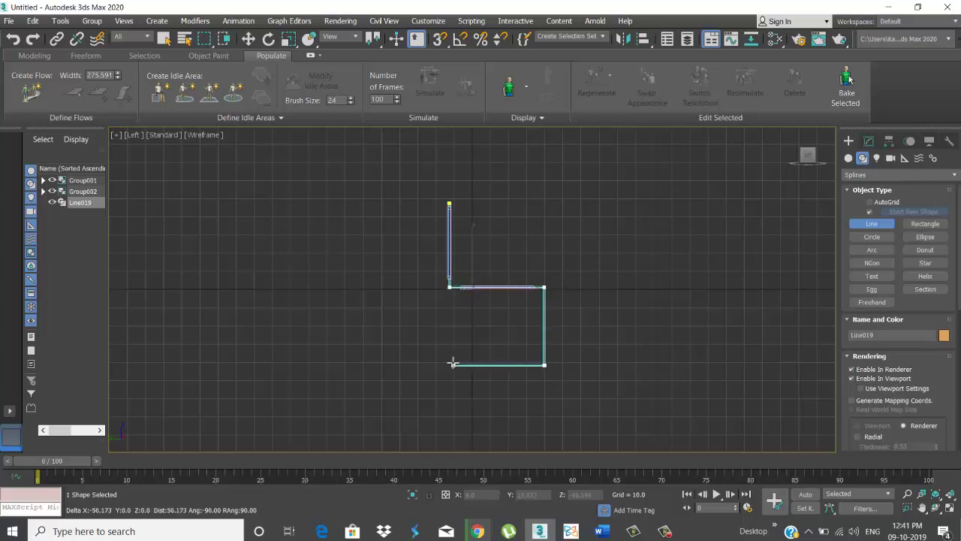
{"action": "left_click", "coordinate": [452, 365]}
{"action": "right_click", "coordinate": [545, 257]}
Put Line019 into Vertex sub-object level in the Modify panel
{"action": "left_click", "coordinate": [869, 140]}
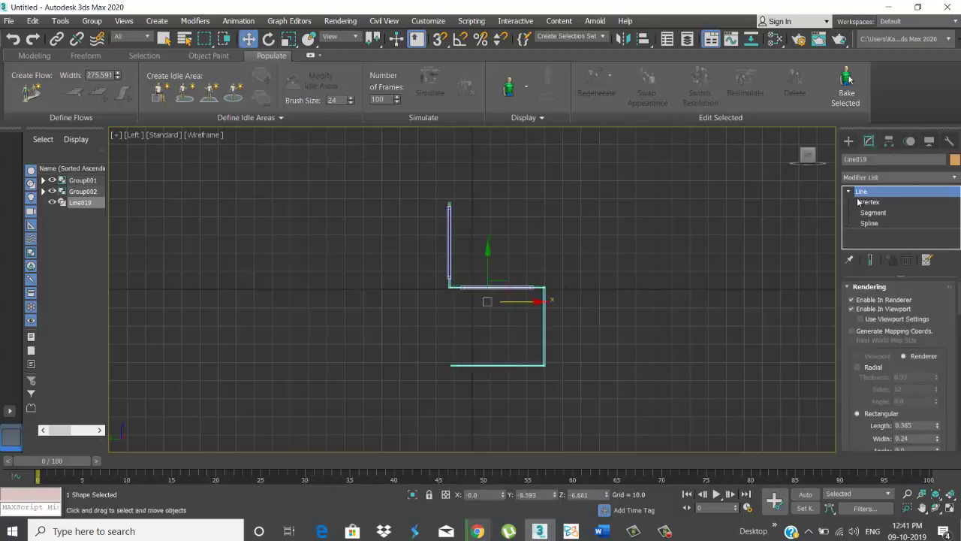
{"action": "left_click", "coordinate": [869, 202]}
{"action": "scroll", "coordinate": [443, 296], "scroll_direction": "up", "scroll_amount": 3}
{"action": "left_click_drag", "start_coordinate": [444, 296], "coordinate": [636, 252]}
Turn on Fillet in the Geometry rollout for Line019's vertices
{"action": "left_click_drag", "start_coordinate": [953, 335], "coordinate": [955, 167]}
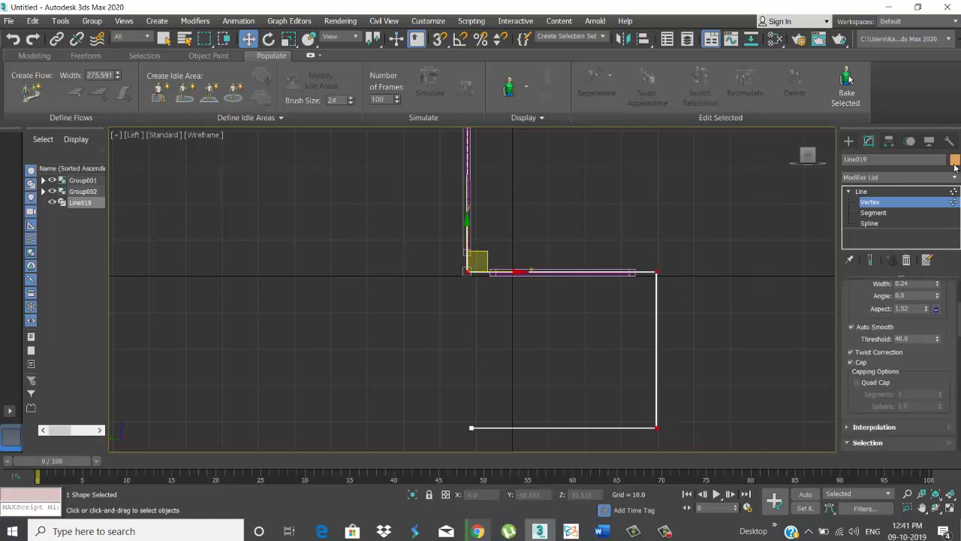
{"action": "scroll", "coordinate": [920, 373], "scroll_direction": "down", "scroll_amount": 8}
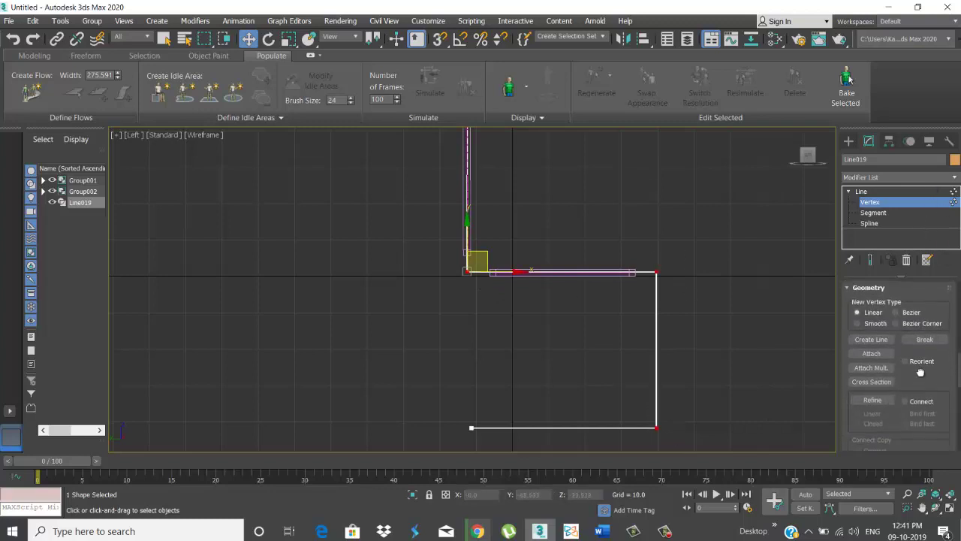
{"action": "scroll", "coordinate": [920, 373], "scroll_direction": "down", "scroll_amount": 3}
{"action": "scroll", "coordinate": [920, 372], "scroll_direction": "down", "scroll_amount": 2}
{"action": "scroll", "coordinate": [901, 391], "scroll_direction": "down", "scroll_amount": 2}
{"action": "left_click", "coordinate": [872, 429]}
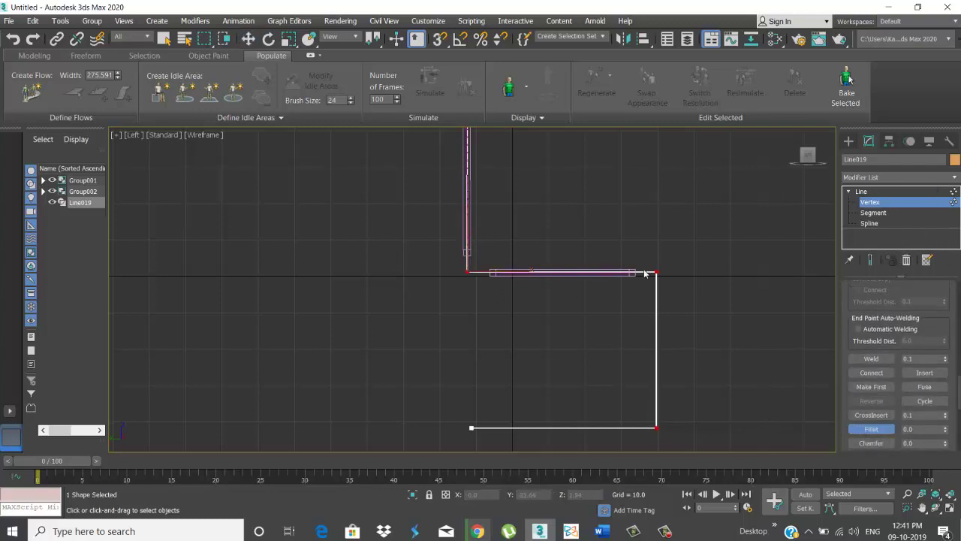
{"action": "scroll", "coordinate": [660, 431], "scroll_direction": "up", "scroll_amount": 3}
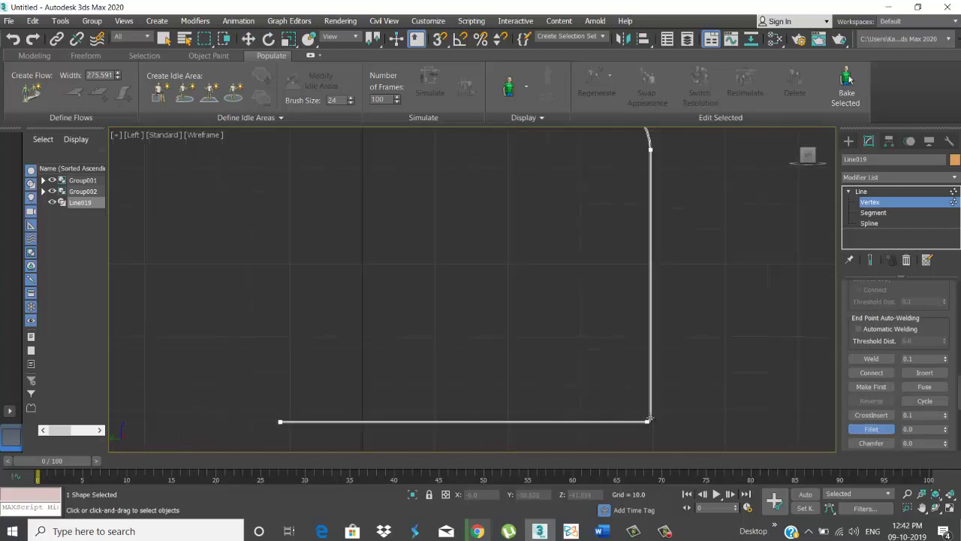
{"action": "scroll", "coordinate": [661, 412], "scroll_direction": "up", "scroll_amount": 2}
Fillet the bottom front corner into a curve, then return to Line level
{"action": "key", "text": "w"}
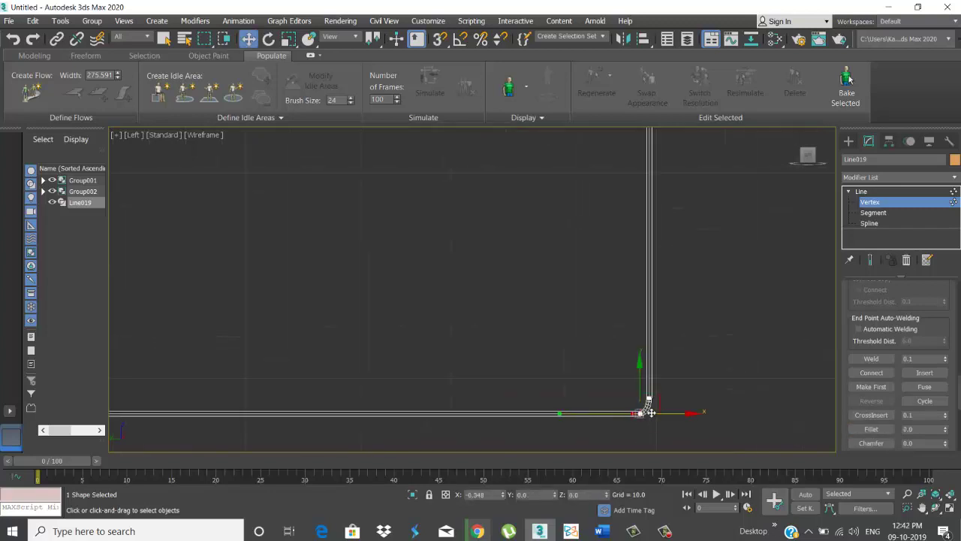
{"action": "left_click", "coordinate": [643, 412]}
{"action": "scroll", "coordinate": [634, 435], "scroll_direction": "up", "scroll_amount": 2}
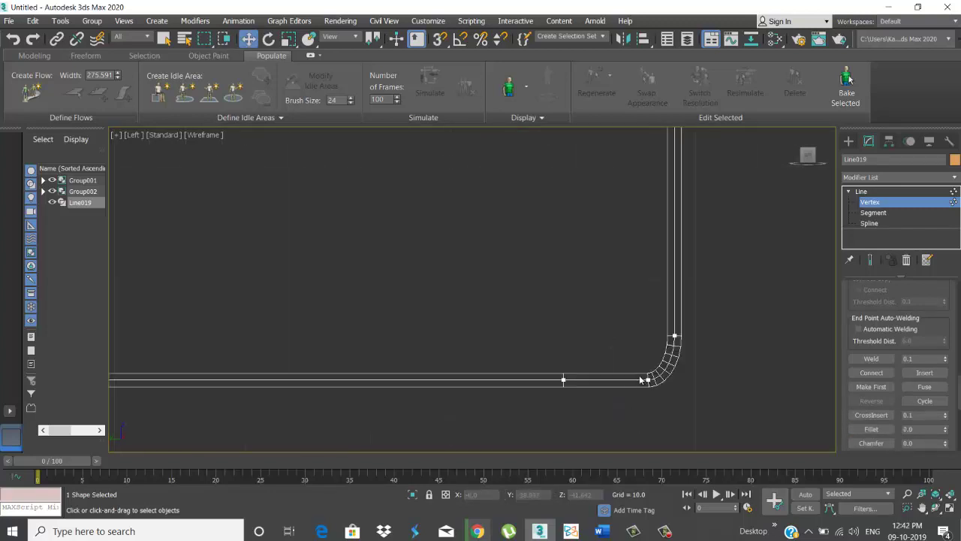
{"action": "left_click_drag", "start_coordinate": [673, 379], "coordinate": [664, 353]}
{"action": "left_click", "coordinate": [563, 379]}
{"action": "scroll", "coordinate": [579, 412], "scroll_direction": "down", "scroll_amount": 2}
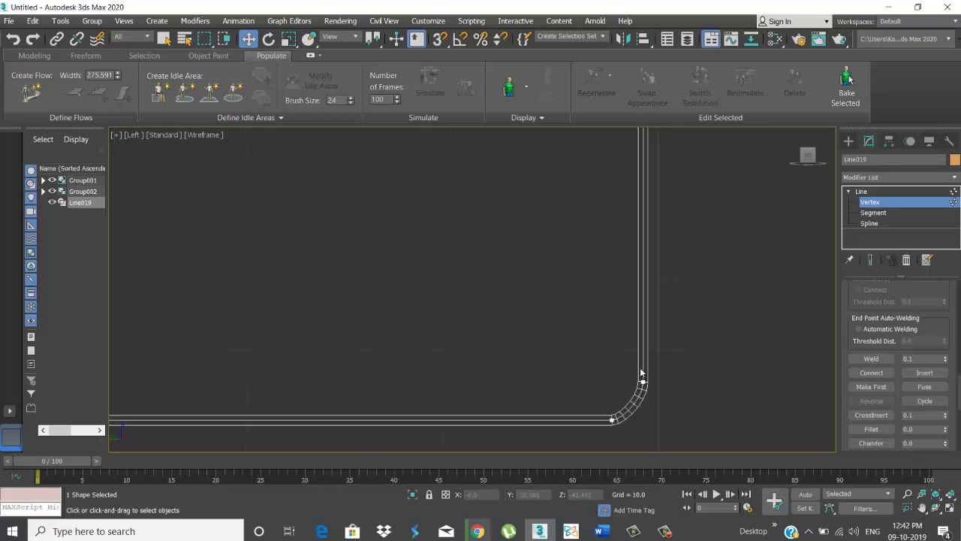
{"action": "scroll", "coordinate": [659, 365], "scroll_direction": "down", "scroll_amount": 3}
{"action": "scroll", "coordinate": [662, 316], "scroll_direction": "up", "scroll_amount": 2}
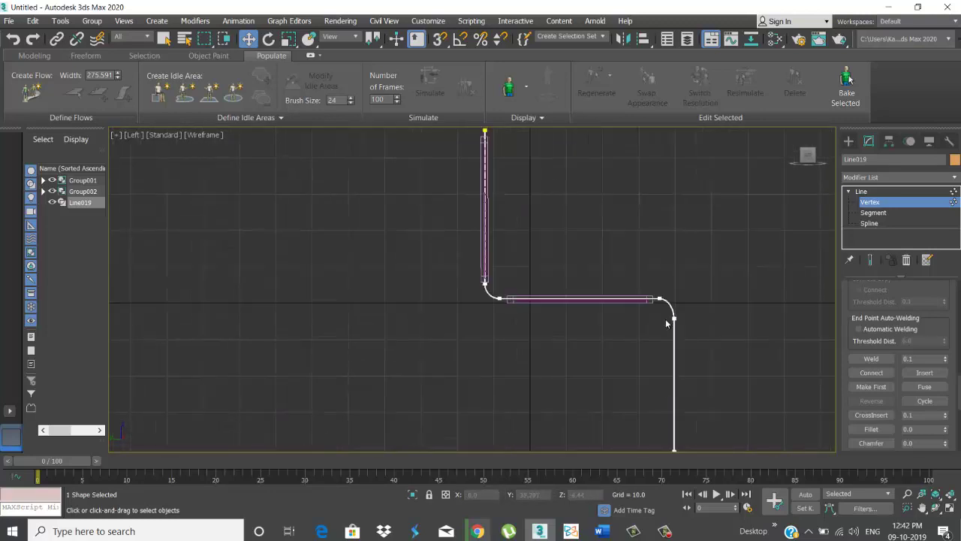
{"action": "left_click", "coordinate": [863, 191]}
Make the leg-frame line render as a Radial tube with thickness 1.1
{"action": "key", "text": "p"}
{"action": "middle_click_drag", "start_coordinate": [725, 257], "coordinate": [645, 287], "text": "alt"}
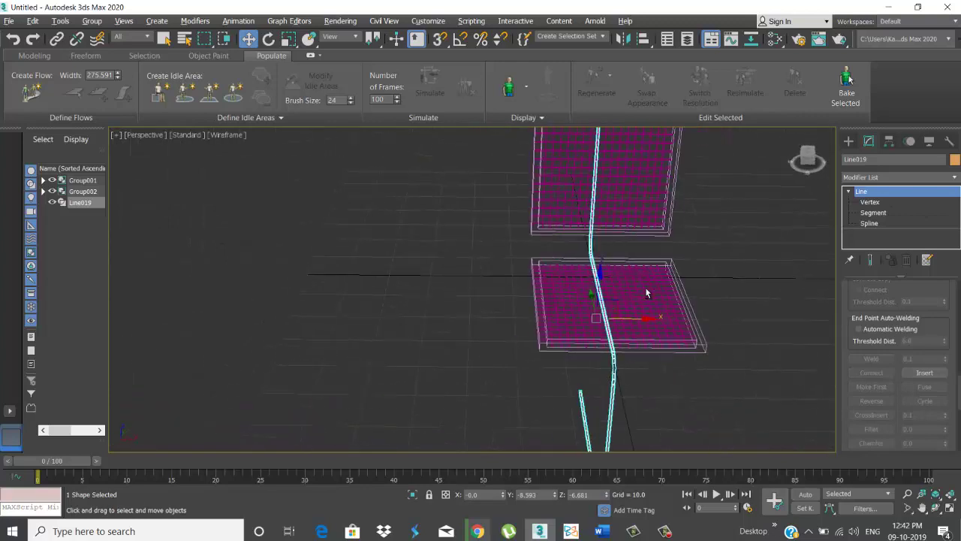
{"action": "scroll", "coordinate": [863, 316], "scroll_direction": "up", "scroll_amount": 2}
{"action": "scroll", "coordinate": [864, 316], "scroll_direction": "up", "scroll_amount": 2}
{"action": "scroll", "coordinate": [863, 316], "scroll_direction": "up", "scroll_amount": 2}
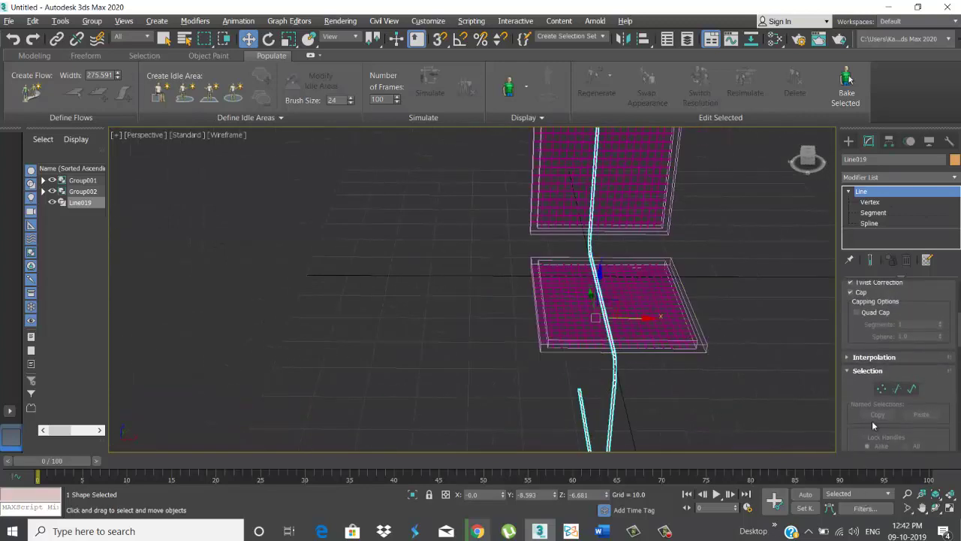
{"action": "scroll", "coordinate": [862, 311], "scroll_direction": "up", "scroll_amount": 2}
{"action": "scroll", "coordinate": [860, 304], "scroll_direction": "up", "scroll_amount": 2}
{"action": "scroll", "coordinate": [856, 297], "scroll_direction": "up", "scroll_amount": 2}
{"action": "left_click", "coordinate": [856, 291]}
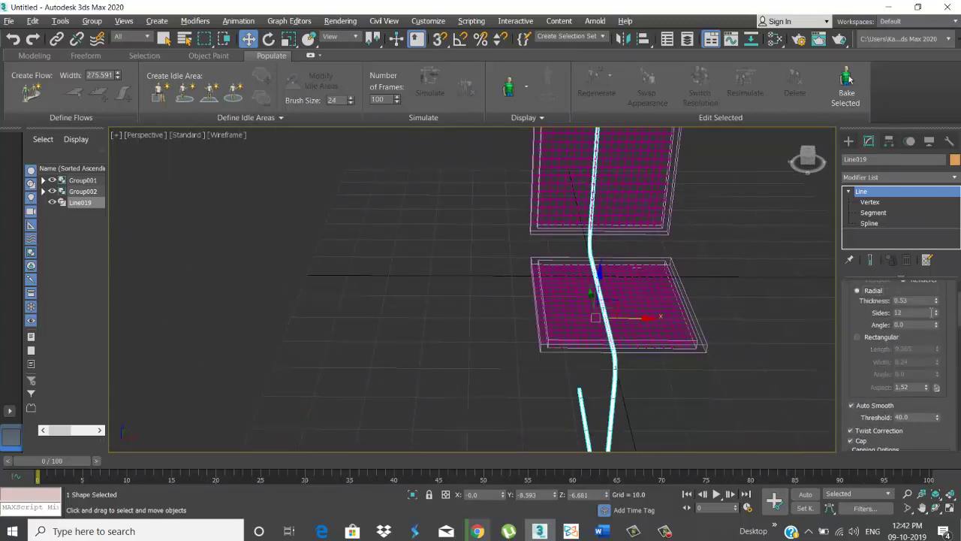
{"action": "left_click_drag", "start_coordinate": [938, 301], "coordinate": [938, 286]}
Shift-clone the leg frame to the chair's opposite side as Line020
{"action": "mouse_move", "coordinate": [616, 318]}
{"action": "left_mouse_down"}
{"action": "mouse_move", "coordinate": [531, 315]}
{"action": "mouse_move", "coordinate": [654, 311]}
{"action": "left_mouse_up"}
{"action": "scroll", "coordinate": [530, 286], "scroll_direction": "down", "scroll_amount": 2}
{"action": "key", "text": "Return"}
{"action": "left_click", "coordinate": [764, 229]}
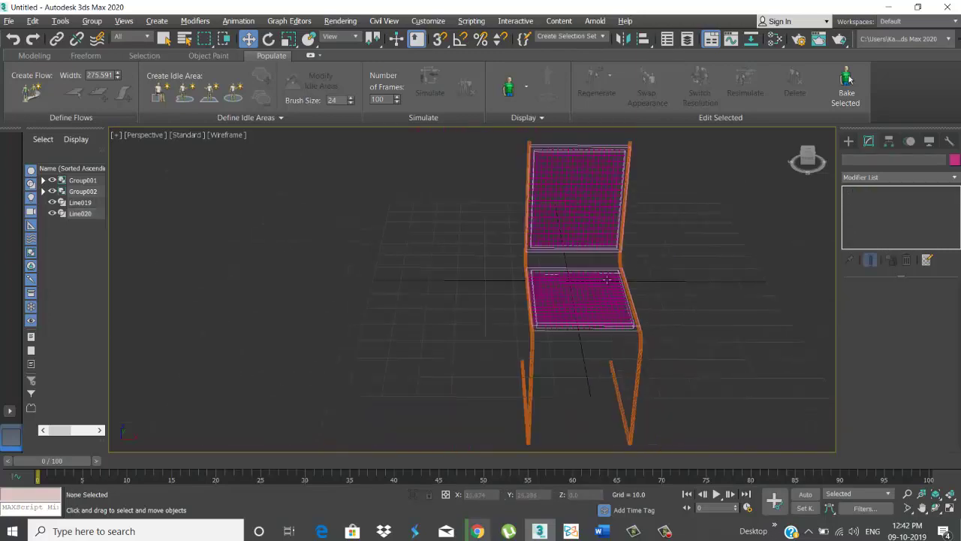
{"action": "left_click_drag", "start_coordinate": [586, 353], "coordinate": [384, 321]}
Enable Vertex snapping in the snap settings
{"action": "key", "text": "l"}
{"action": "scroll", "coordinate": [425, 303], "scroll_direction": "up", "scroll_amount": 4}
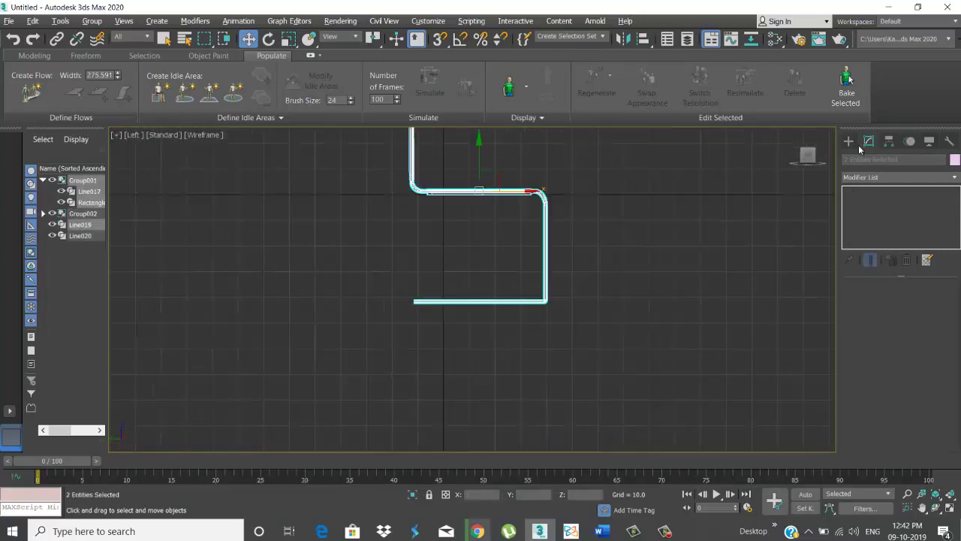
{"action": "scroll", "coordinate": [425, 302], "scroll_direction": "up", "scroll_amount": 2}
{"action": "key", "text": "t"}
{"action": "scroll", "coordinate": [526, 206], "scroll_direction": "down", "scroll_amount": 3}
{"action": "left_click", "coordinate": [526, 204]}
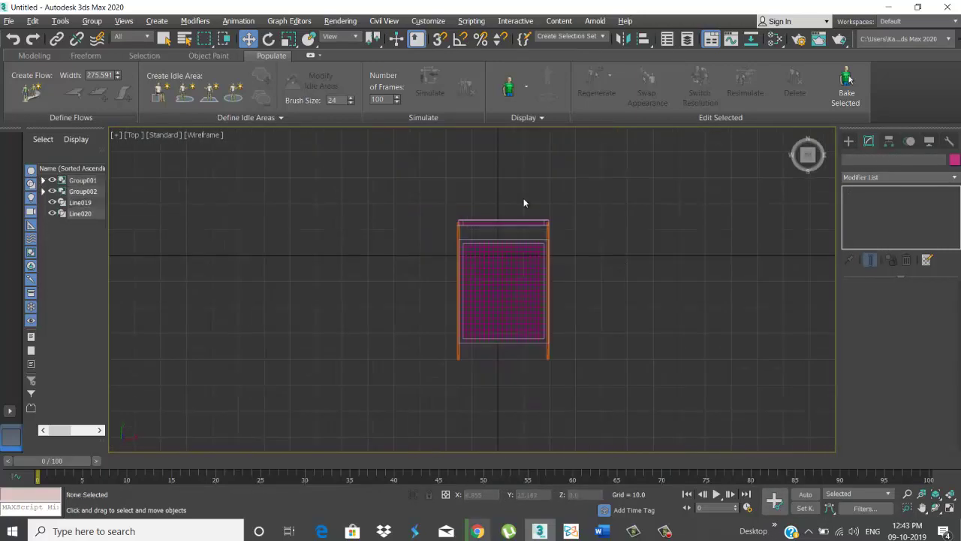
{"action": "scroll", "coordinate": [531, 222], "scroll_direction": "up", "scroll_amount": 5}
{"action": "scroll", "coordinate": [530, 222], "scroll_direction": "down", "scroll_amount": 3}
{"action": "key", "text": "p"}
{"action": "mouse_move", "coordinate": [530, 221]}
{"action": "middle_mouse_down", "text": "alt"}
{"action": "mouse_move", "coordinate": [482, 320]}
{"action": "mouse_move", "coordinate": [487, 272]}
{"action": "mouse_move", "coordinate": [503, 267]}
{"action": "middle_mouse_up", "text": "alt"}
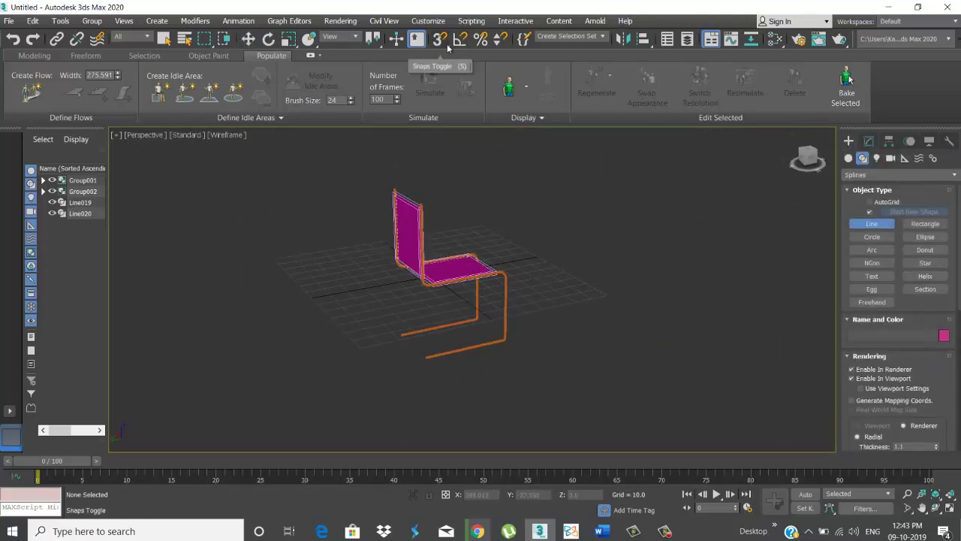
{"action": "right_click", "coordinate": [445, 40]}
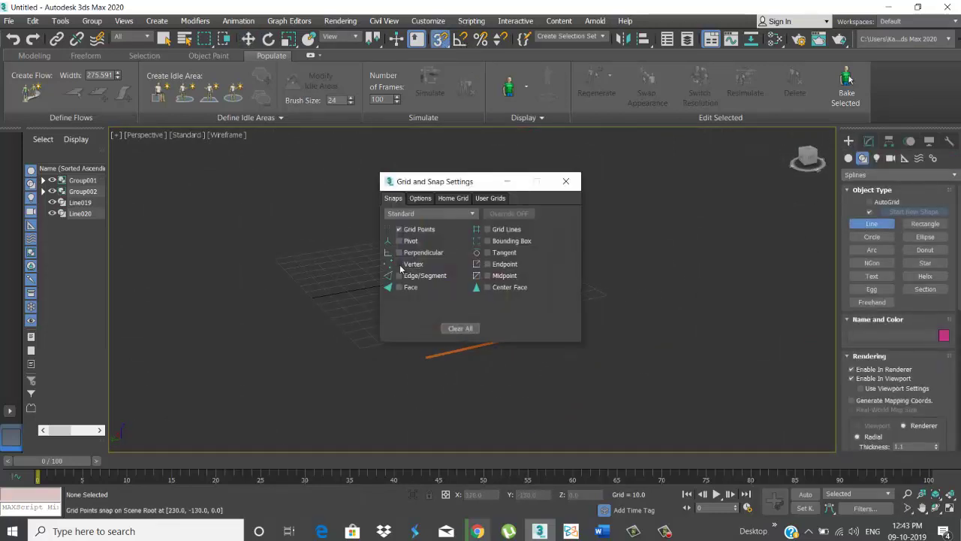
{"action": "left_click", "coordinate": [565, 181]}
{"action": "left_click", "coordinate": [397, 275]}
Draw a straight crossbar line, Line021, joining the two frames' floor ends
{"action": "left_click", "coordinate": [423, 300]}
{"action": "right_click", "coordinate": [423, 301]}
{"action": "scroll", "coordinate": [386, 378], "scroll_direction": "up", "scroll_amount": 5}
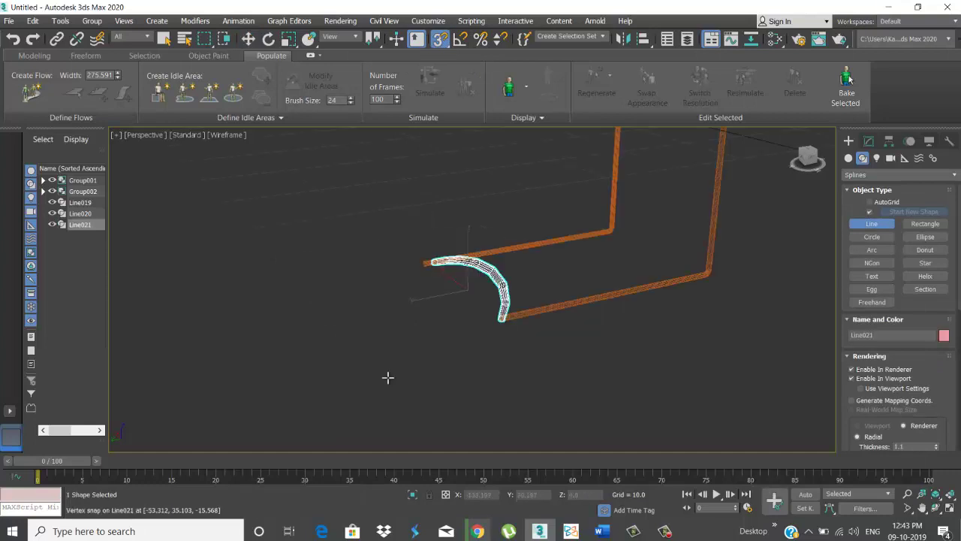
{"action": "scroll", "coordinate": [390, 377], "scroll_direction": "down", "scroll_amount": 2}
{"action": "key", "text": "ctrl+z"}
{"action": "middle_click_drag", "start_coordinate": [398, 328], "coordinate": [536, 326]}
{"action": "left_click", "coordinate": [539, 325]}
{"action": "left_click", "coordinate": [488, 291]}
{"action": "right_click", "coordinate": [488, 292]}
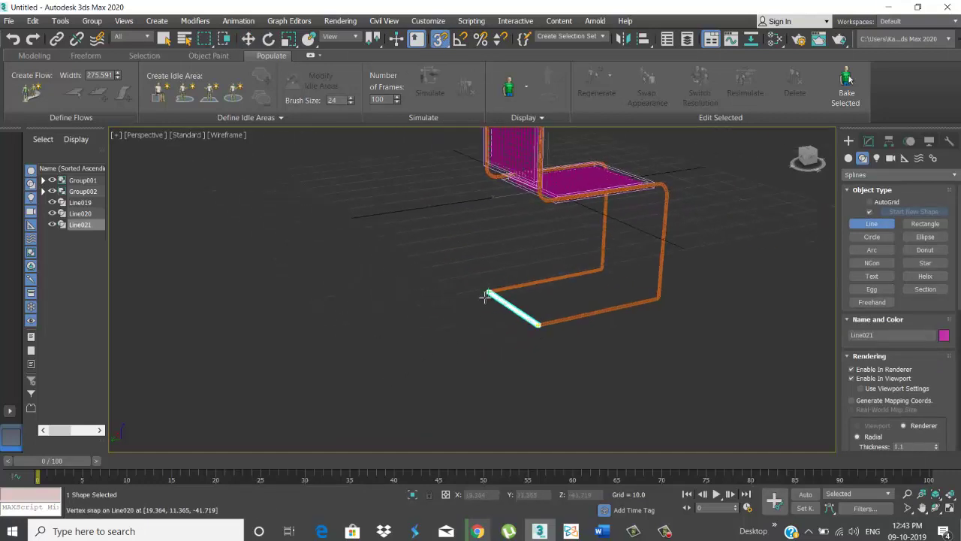
{"action": "scroll", "coordinate": [514, 308], "scroll_direction": "up", "scroll_amount": 3}
{"action": "right_click", "coordinate": [514, 308]}
{"action": "scroll", "coordinate": [558, 337], "scroll_direction": "up", "scroll_amount": 2}
Attach Line020 and Line021 to Line019 to form one spline
{"action": "left_click", "coordinate": [639, 315]}
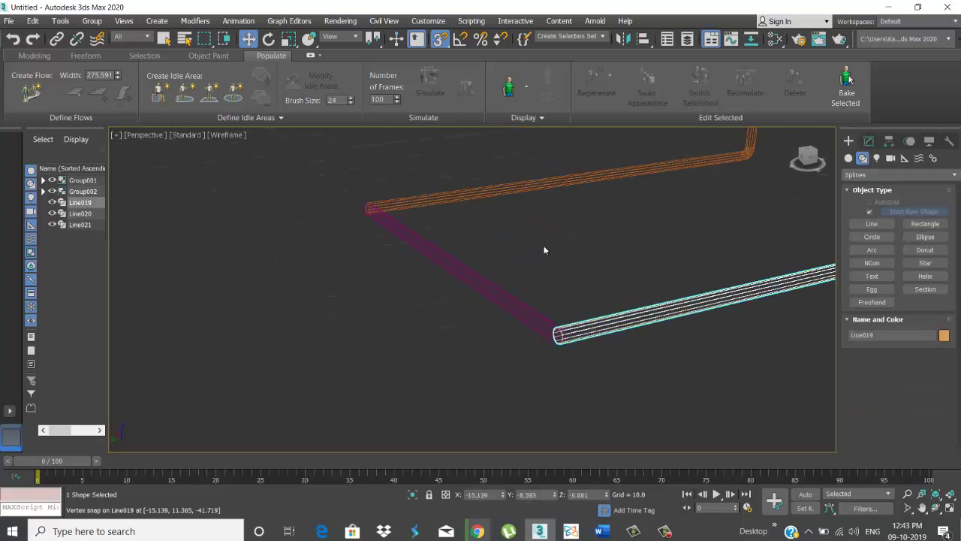
{"action": "left_click", "coordinate": [868, 142]}
{"action": "left_click_drag", "start_coordinate": [905, 337], "coordinate": [904, 113]}
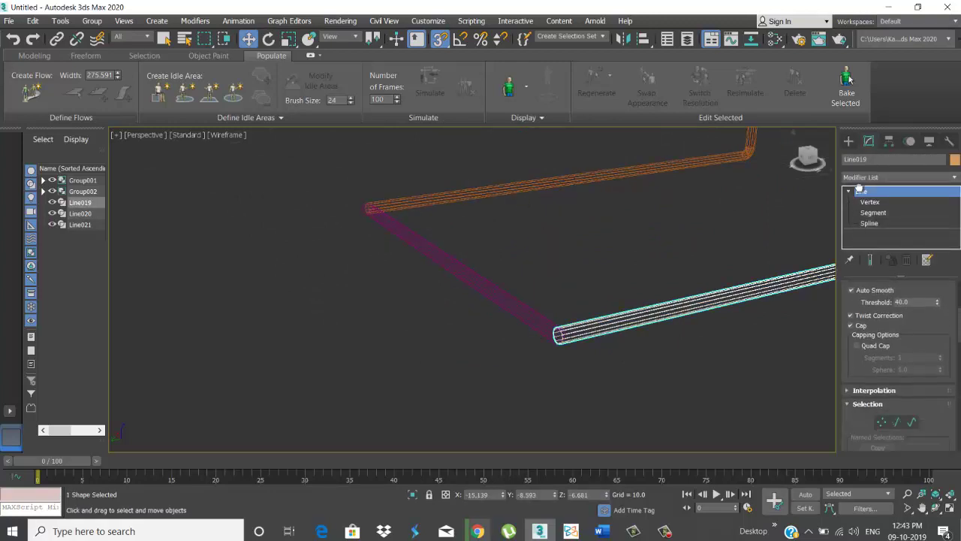
{"action": "left_click", "coordinate": [871, 398]}
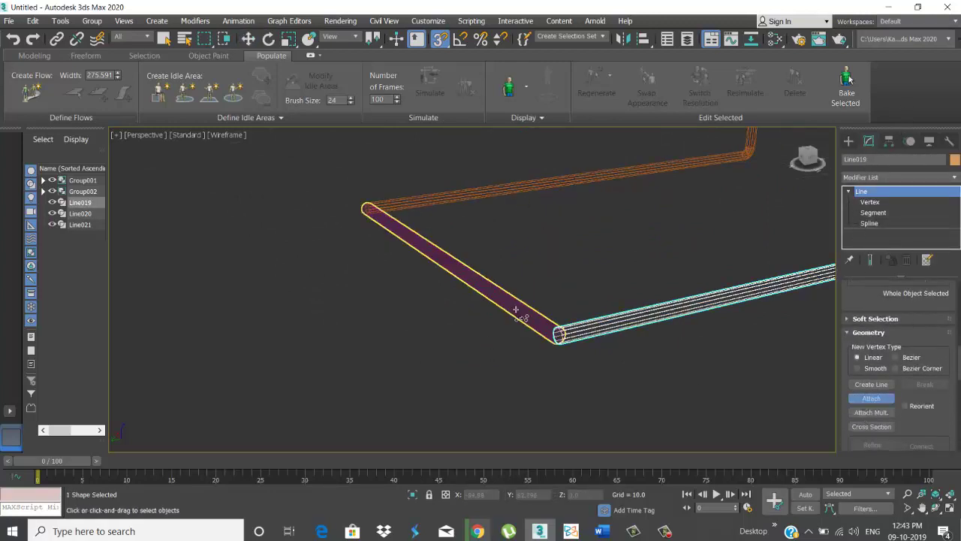
{"action": "left_click", "coordinate": [462, 272]}
{"action": "left_click", "coordinate": [498, 194]}
Weld the overlapping corner vertices with a weld threshold of 122.1
{"action": "left_click", "coordinate": [871, 202]}
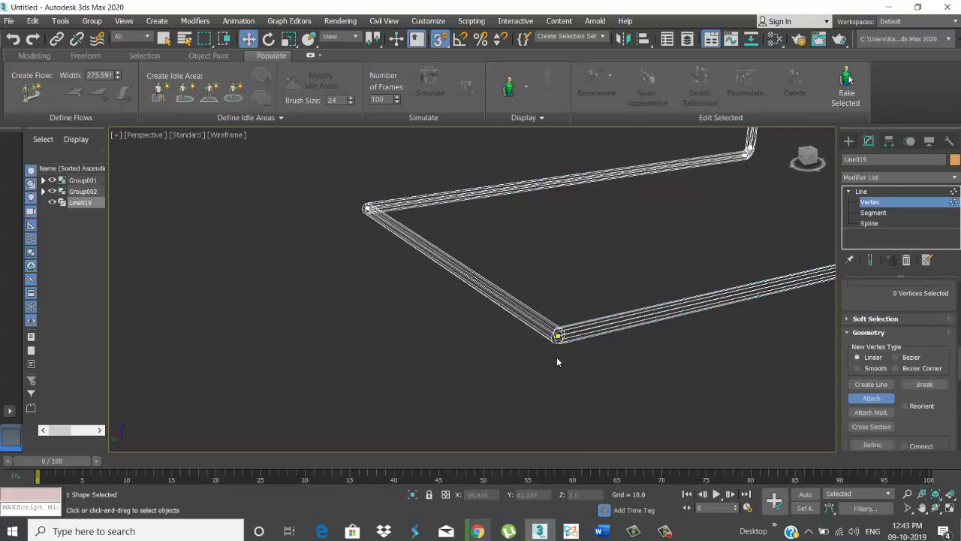
{"action": "left_click_drag", "start_coordinate": [557, 362], "coordinate": [540, 319]}
{"action": "scroll", "coordinate": [875, 383], "scroll_direction": "down", "scroll_amount": 3}
{"action": "scroll", "coordinate": [876, 383], "scroll_direction": "down", "scroll_amount": 3}
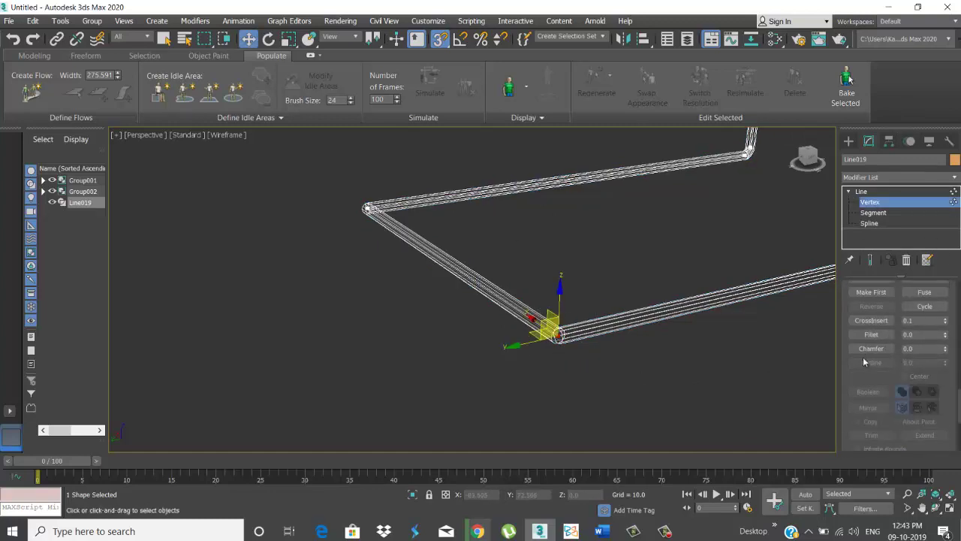
{"action": "scroll", "coordinate": [876, 383], "scroll_direction": "up", "scroll_amount": 1}
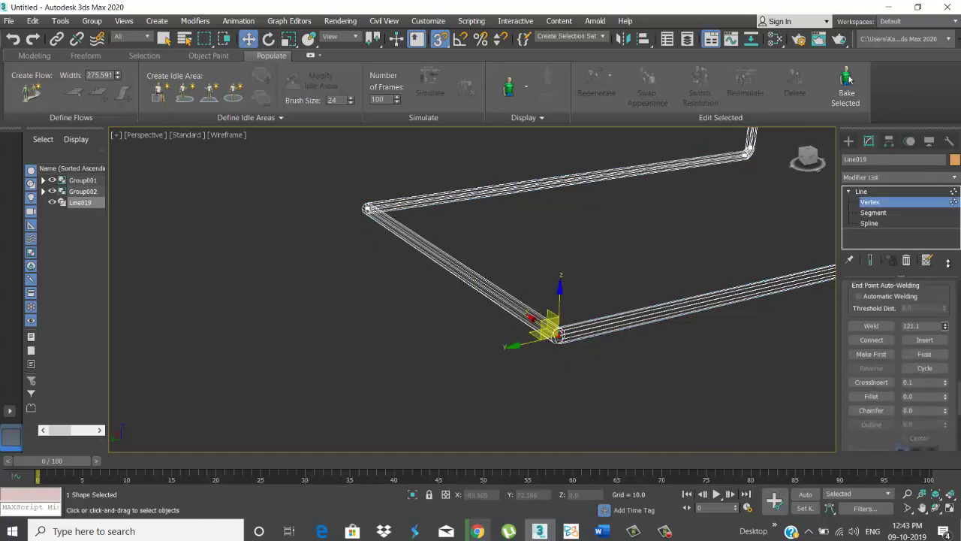
{"action": "left_click", "coordinate": [945, 323]}
{"action": "left_click", "coordinate": [872, 325]}
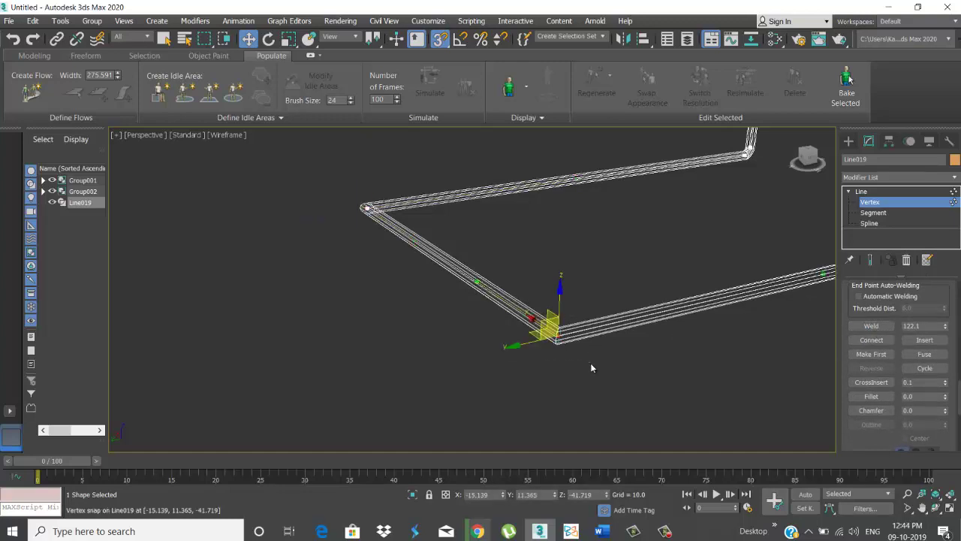
Fillet the frame's selected corner vertices into rounded bends
{"action": "left_click", "coordinate": [361, 203]}
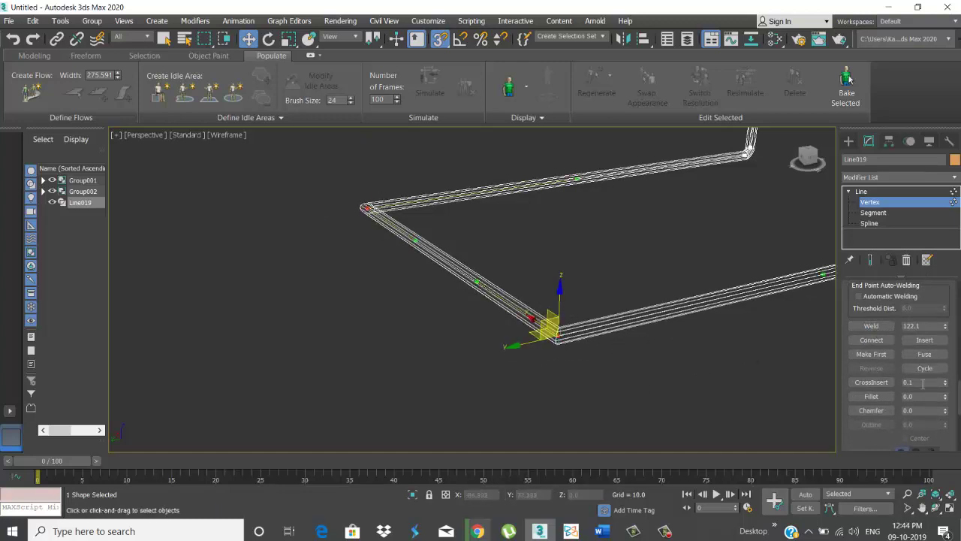
{"action": "left_click_drag", "start_coordinate": [945, 399], "coordinate": [945, 379]}
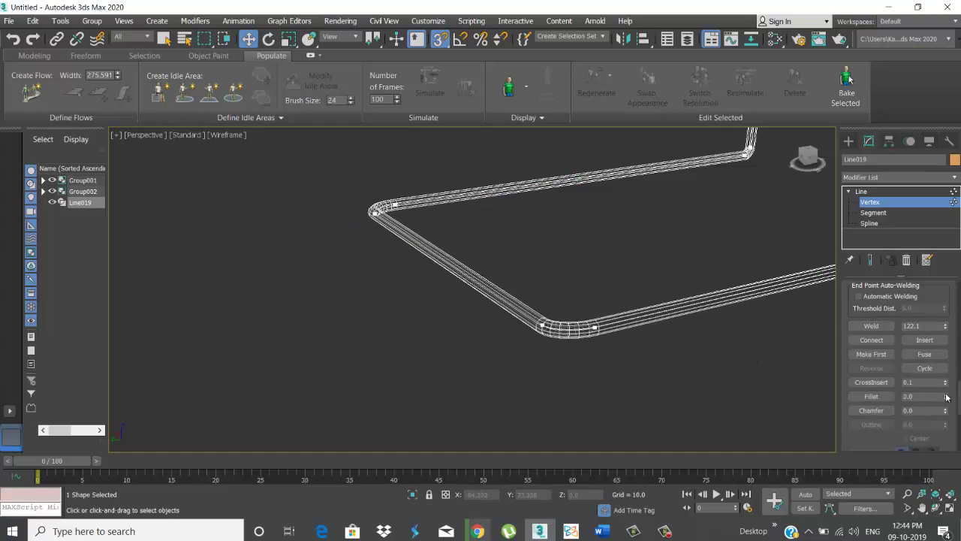
{"action": "key", "text": "1"}
{"action": "middle_click_drag", "start_coordinate": [525, 279], "coordinate": [496, 257], "text": "alt"}
{"action": "right_click", "coordinate": [607, 208]}
Lower the frame's top vertex in the Left view to shorten the upright
{"action": "left_click", "coordinate": [582, 197]}
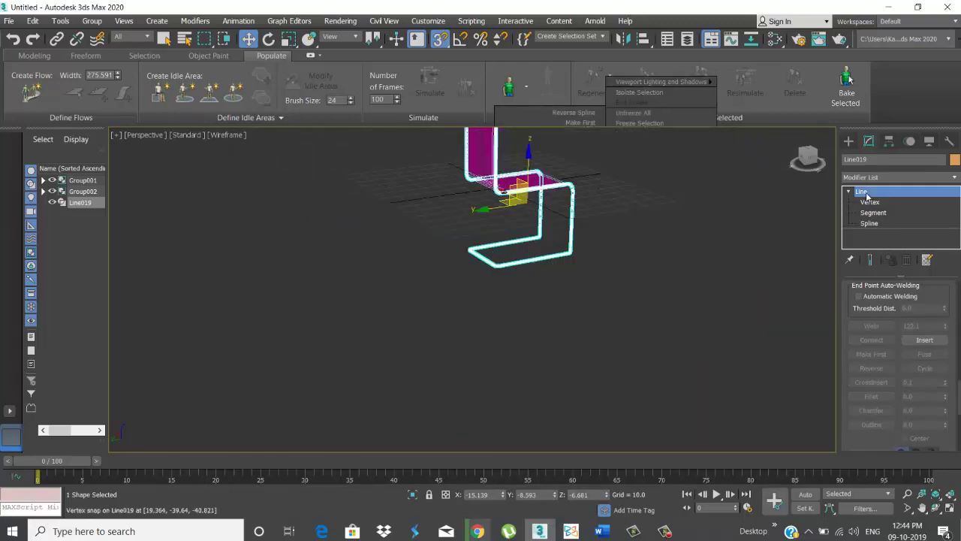
{"action": "scroll", "coordinate": [611, 252], "scroll_direction": "up", "scroll_amount": 3}
{"action": "scroll", "coordinate": [612, 253], "scroll_direction": "down", "scroll_amount": 3}
{"action": "scroll", "coordinate": [605, 289], "scroll_direction": "down", "scroll_amount": 3}
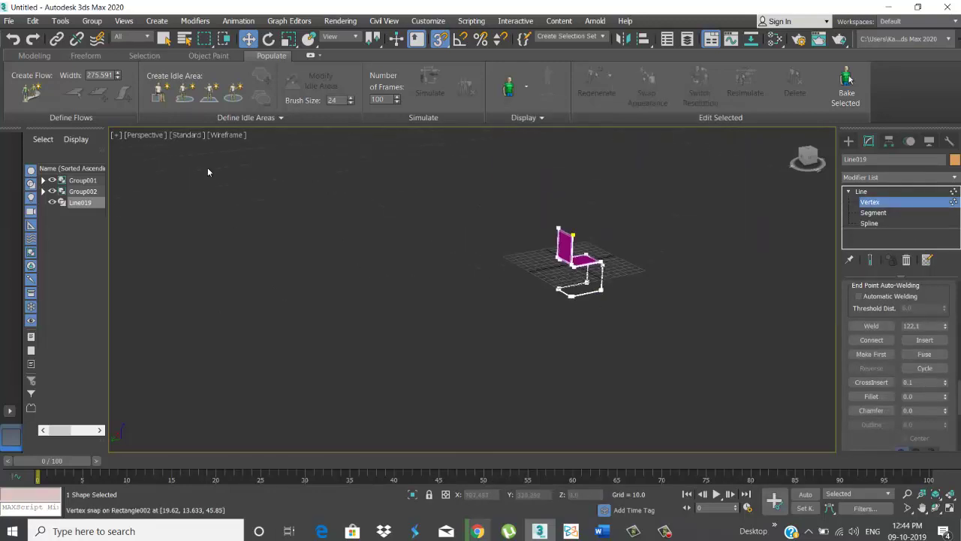
{"action": "middle_click_drag", "start_coordinate": [555, 248], "coordinate": [593, 263], "text": "alt"}
{"action": "scroll", "coordinate": [588, 274], "scroll_direction": "up", "scroll_amount": 4}
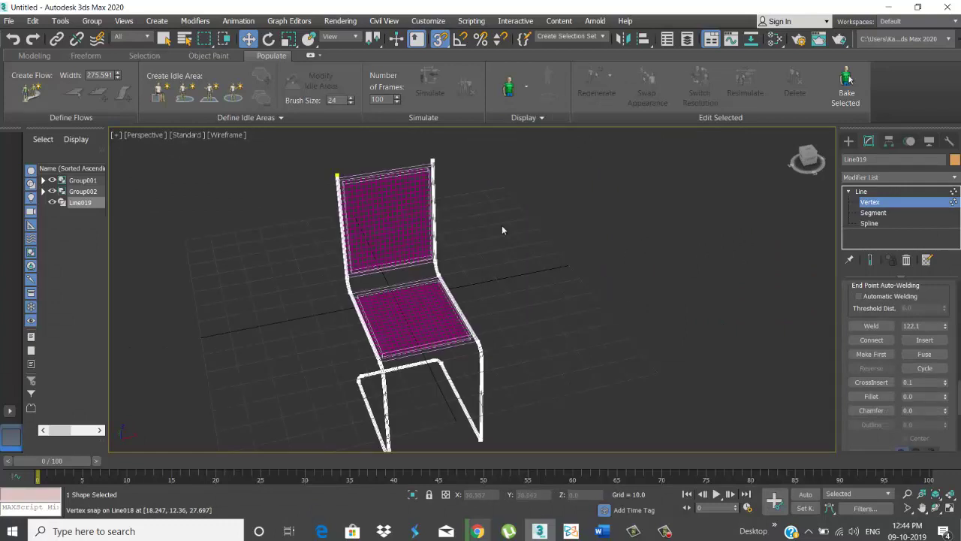
{"action": "key", "text": "l"}
{"action": "scroll", "coordinate": [516, 279], "scroll_direction": "up", "scroll_amount": 4}
{"action": "scroll", "coordinate": [506, 245], "scroll_direction": "down", "scroll_amount": 1}
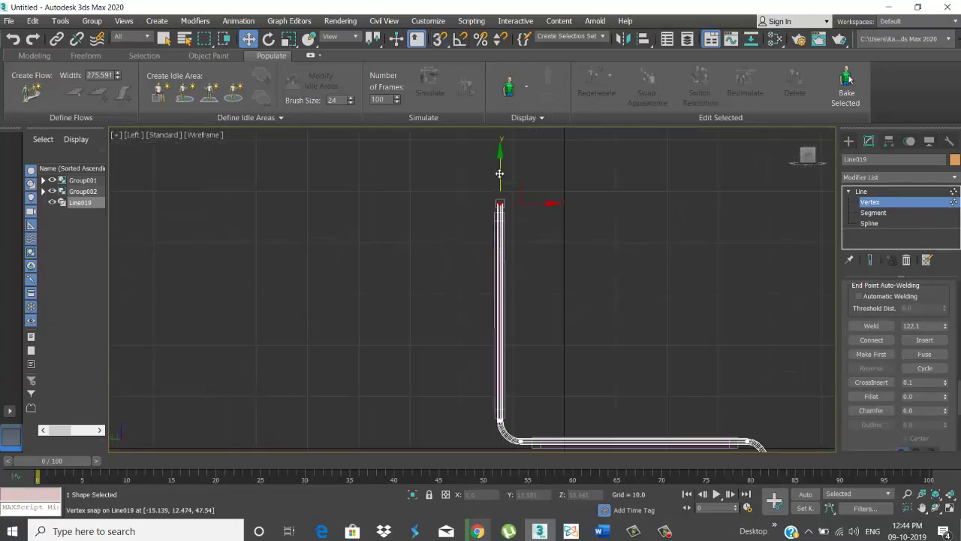
{"action": "left_click_drag", "start_coordinate": [500, 173], "coordinate": [588, 193]}
Nudge the vertical section's vertices of Line019 slightly along X
{"action": "key", "text": "p"}
{"action": "scroll", "coordinate": [640, 268], "scroll_direction": "up", "scroll_amount": 4}
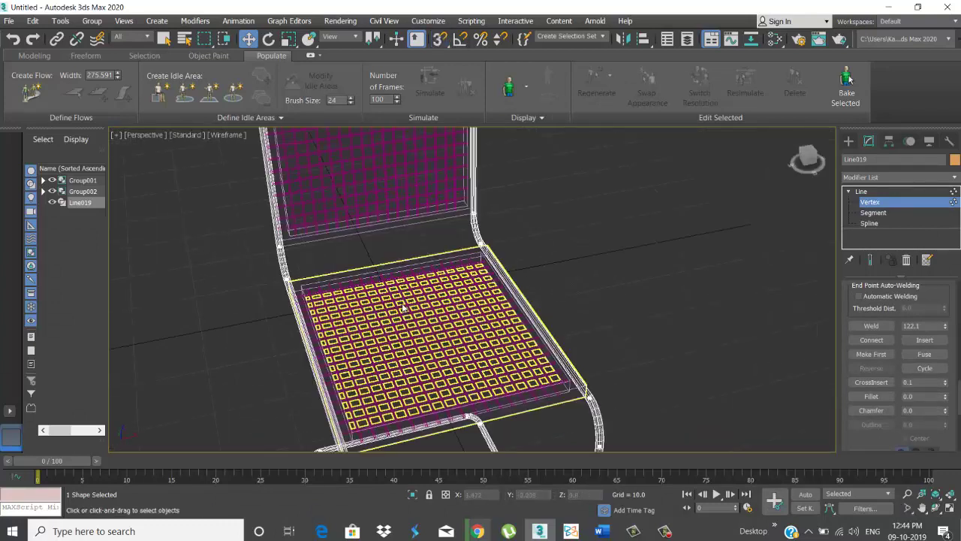
{"action": "scroll", "coordinate": [471, 287], "scroll_direction": "down", "scroll_amount": 2}
{"action": "scroll", "coordinate": [473, 288], "scroll_direction": "up", "scroll_amount": 2}
{"action": "scroll", "coordinate": [475, 289], "scroll_direction": "down", "scroll_amount": 5}
{"action": "mouse_move", "coordinate": [615, 306]}
{"action": "middle_mouse_down", "text": "alt"}
{"action": "mouse_move", "coordinate": [570, 271]}
{"action": "mouse_move", "coordinate": [574, 295]}
{"action": "middle_mouse_up", "text": "alt"}
{"action": "scroll", "coordinate": [573, 295], "scroll_direction": "down", "scroll_amount": 4}
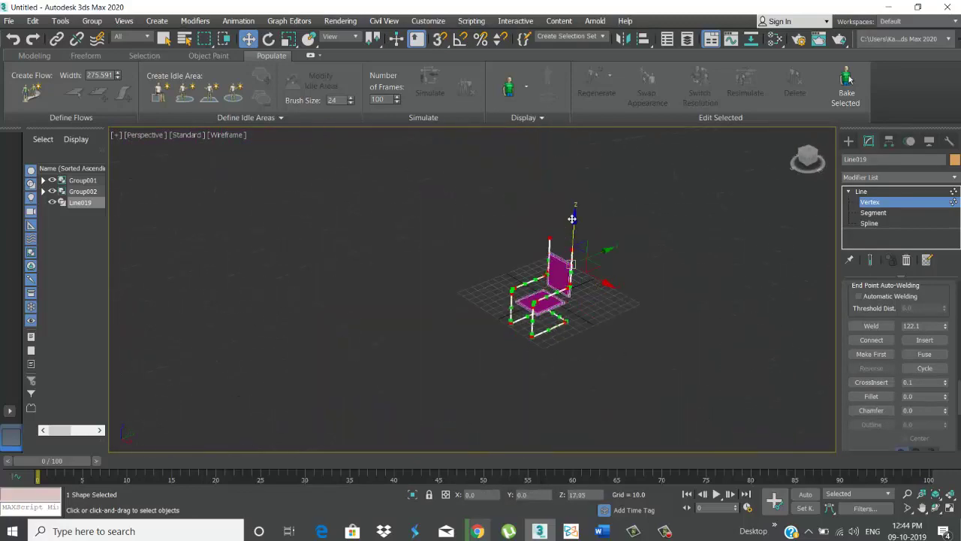
{"action": "key", "text": "1"}
{"action": "key", "text": "ctrl+a"}
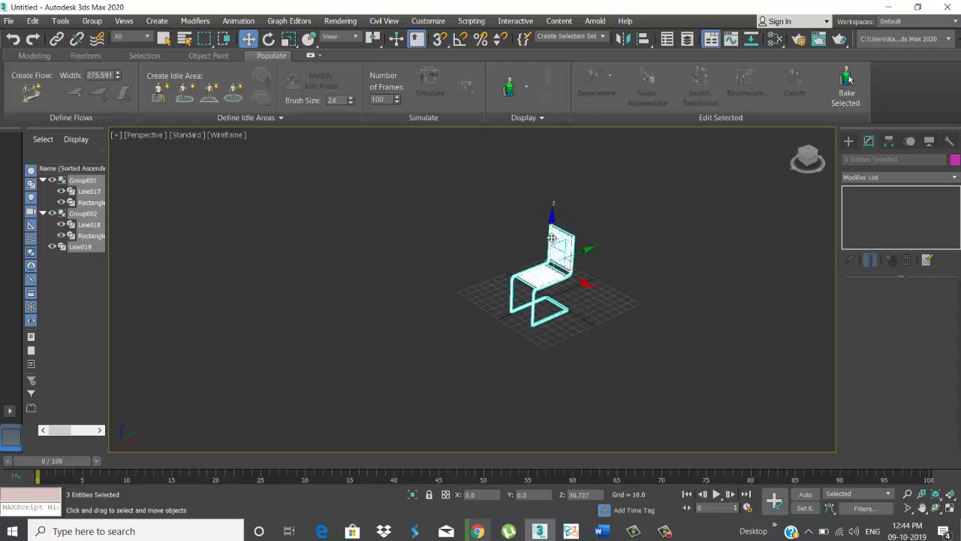
{"action": "left_click", "coordinate": [458, 329]}
{"action": "scroll", "coordinate": [458, 328], "scroll_direction": "up", "scroll_amount": 4}
{"action": "mouse_move", "coordinate": [458, 328]}
{"action": "middle_mouse_down"}
{"action": "mouse_move", "coordinate": [498, 317]}
{"action": "mouse_move", "coordinate": [535, 387]}
{"action": "mouse_move", "coordinate": [523, 379]}
{"action": "mouse_move", "coordinate": [568, 376]}
{"action": "mouse_move", "coordinate": [529, 391]}
{"action": "mouse_move", "coordinate": [498, 381]}
{"action": "mouse_move", "coordinate": [530, 397]}
{"action": "mouse_move", "coordinate": [506, 367]}
{"action": "middle_mouse_up"}
{"action": "key", "text": "l"}
{"action": "scroll", "coordinate": [529, 333], "scroll_direction": "down", "scroll_amount": 2}
{"action": "left_click", "coordinate": [644, 344]}
{"action": "key", "text": "1"}
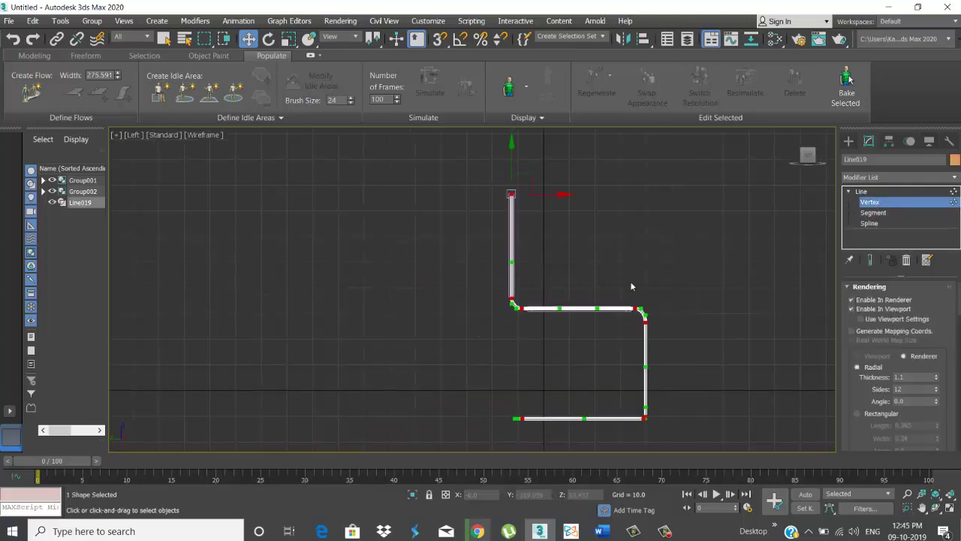
{"action": "left_click_drag", "start_coordinate": [675, 307], "coordinate": [667, 306]}
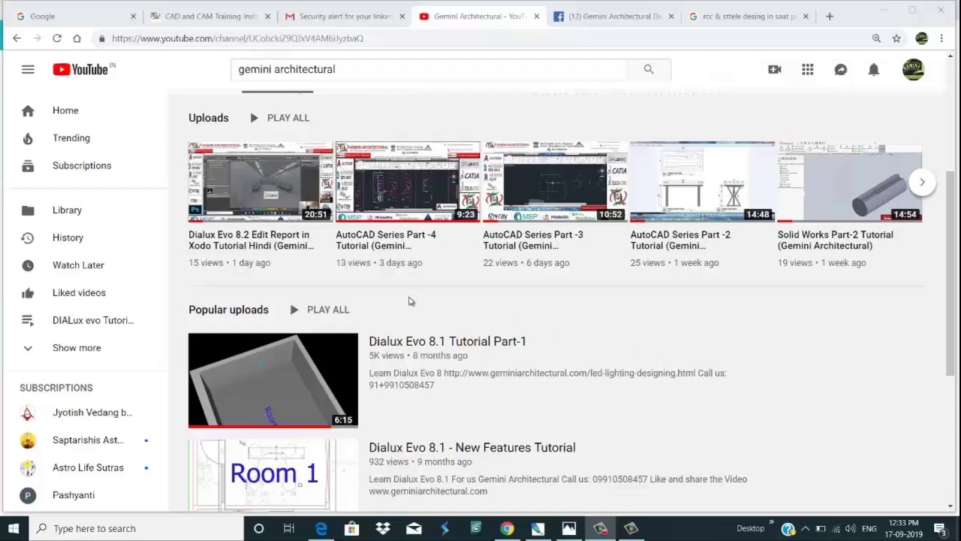
{"action": "mouse_move", "coordinate": [260, 203]}
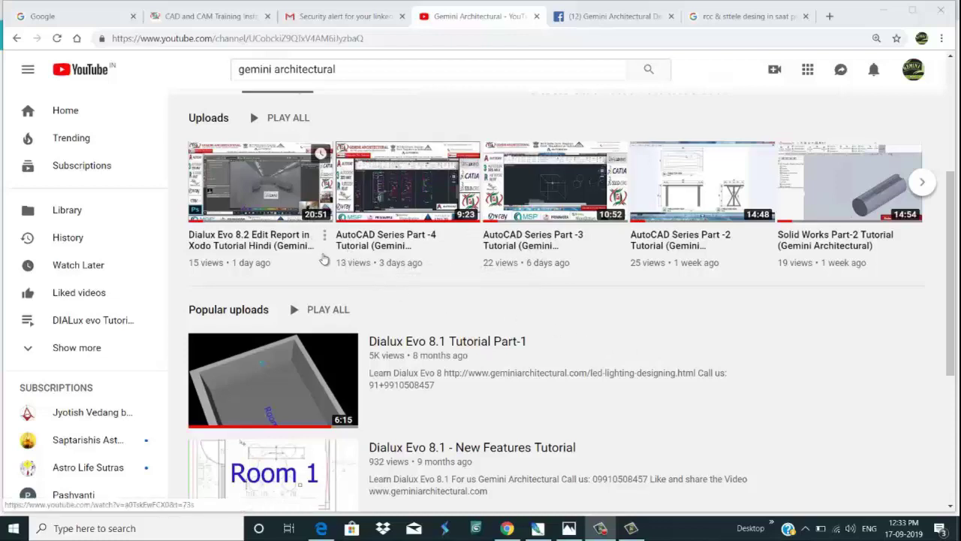
Open the Gemini Architectural channel's Videos tab
{"action": "triple_click", "coordinate": [353, 69]}
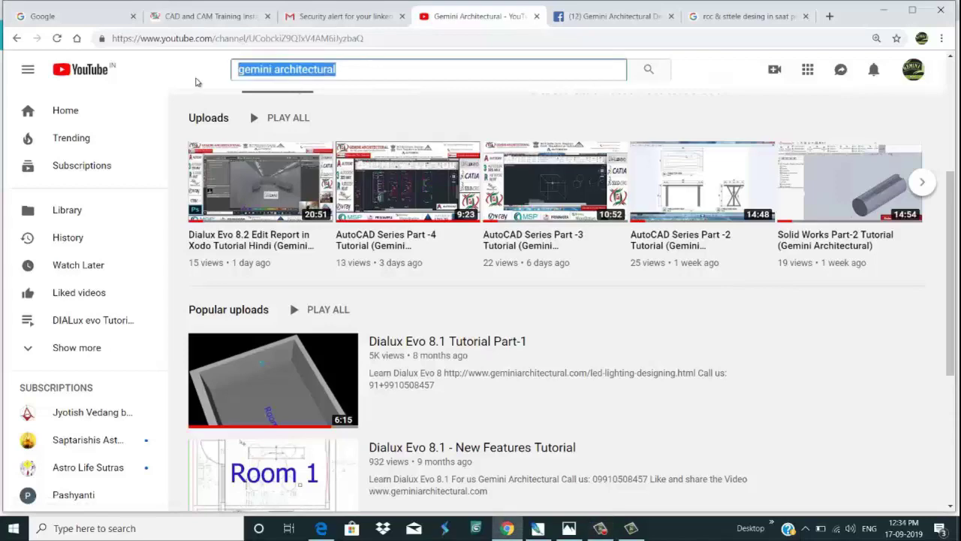
{"action": "type", "text": "ge"}
{"action": "scroll", "coordinate": [330, 308], "scroll_direction": "up", "scroll_amount": 2}
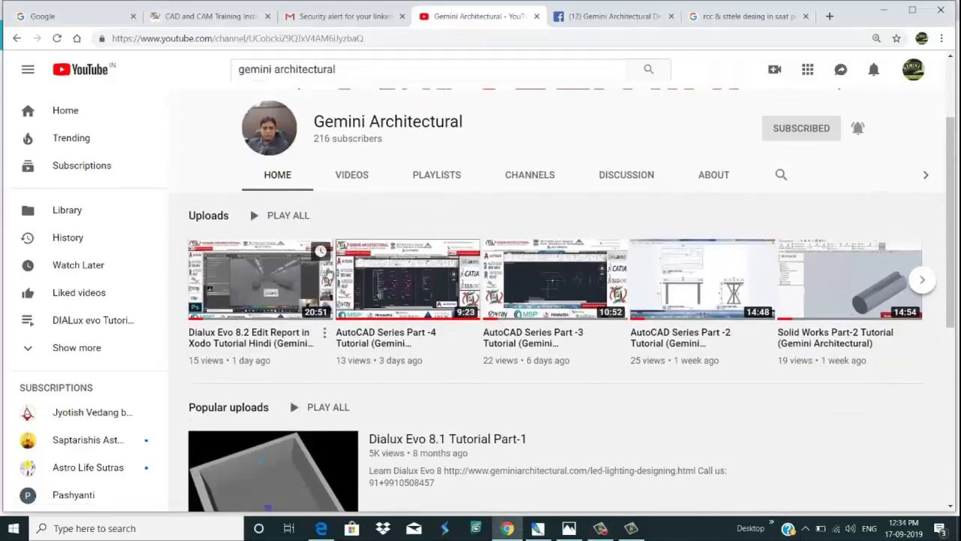
{"action": "left_click", "coordinate": [359, 177]}
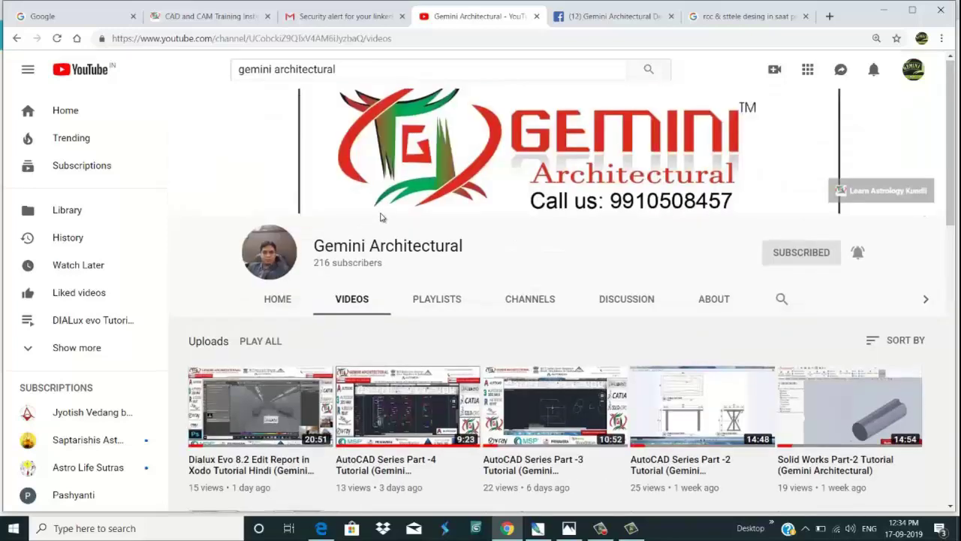
Scroll through the uploaded tutorial videos and back to the top
{"action": "scroll", "coordinate": [406, 225], "scroll_direction": "down", "scroll_amount": 3}
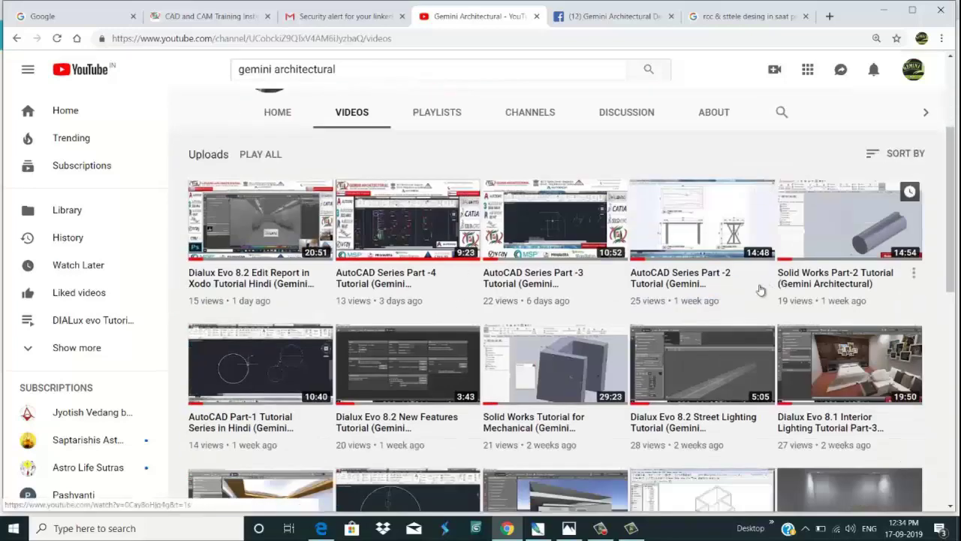
{"action": "scroll", "coordinate": [558, 312], "scroll_direction": "down", "scroll_amount": 2}
{"action": "scroll", "coordinate": [558, 312], "scroll_direction": "down", "scroll_amount": 2}
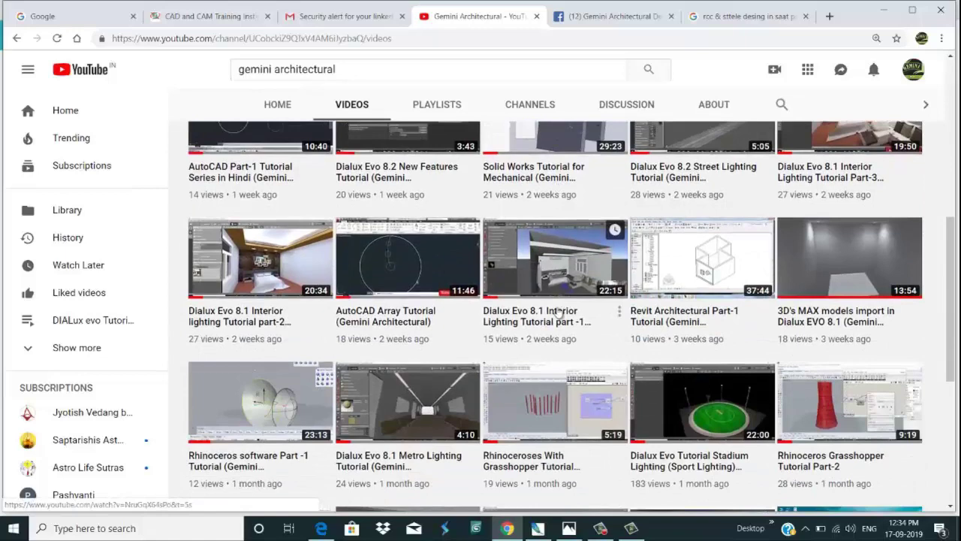
{"action": "scroll", "coordinate": [558, 312], "scroll_direction": "down", "scroll_amount": 2}
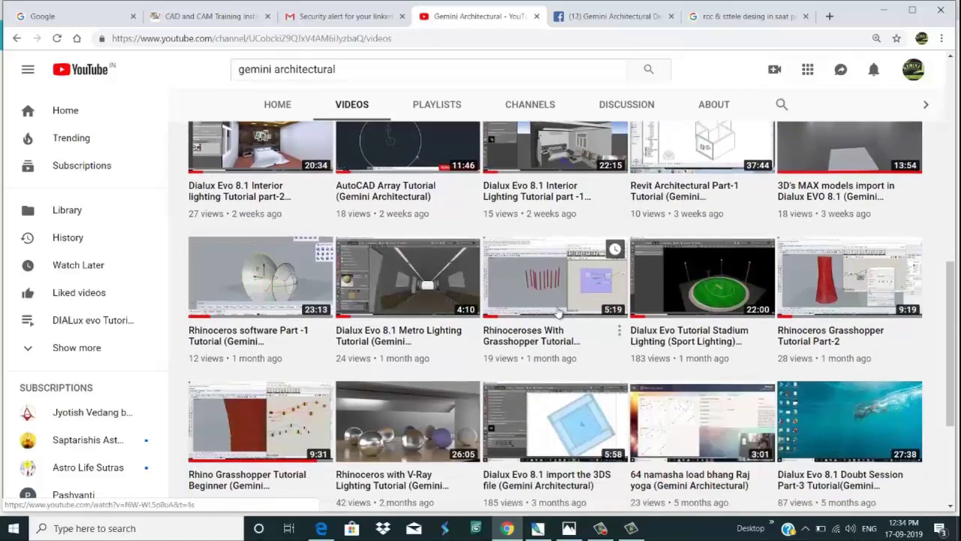
{"action": "scroll", "coordinate": [558, 310], "scroll_direction": "down", "scroll_amount": 1}
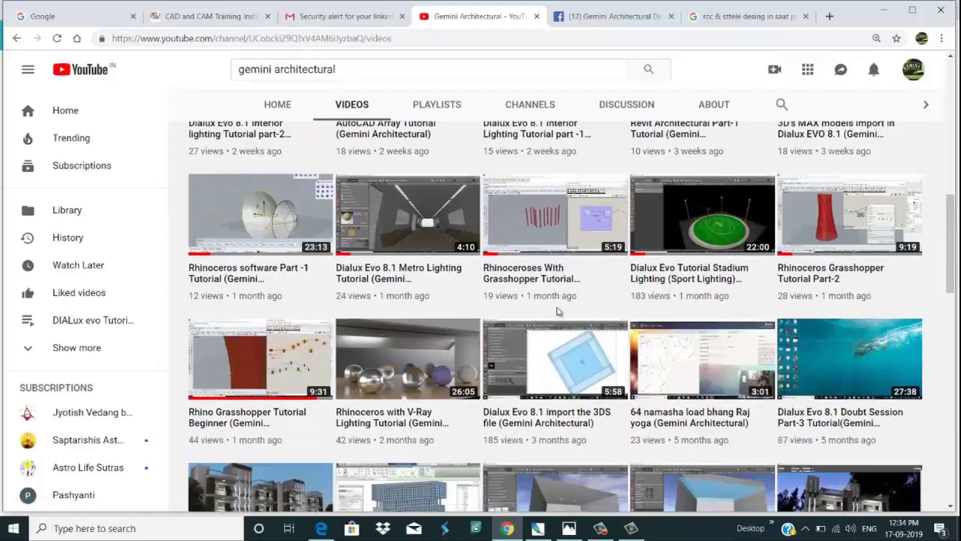
{"action": "scroll", "coordinate": [558, 312], "scroll_direction": "up", "scroll_amount": 2}
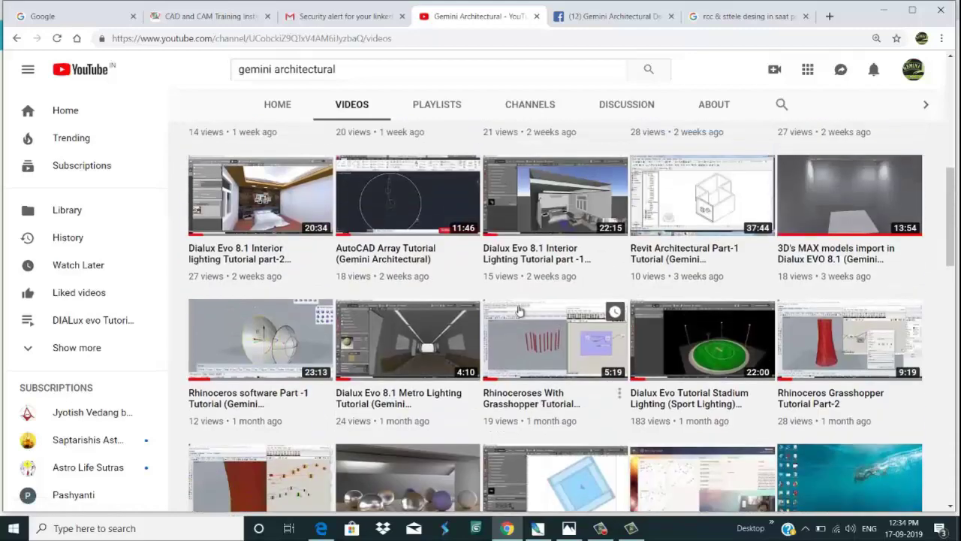
{"action": "scroll", "coordinate": [460, 209], "scroll_direction": "up", "scroll_amount": 2}
{"action": "scroll", "coordinate": [454, 254], "scroll_direction": "up", "scroll_amount": 5}
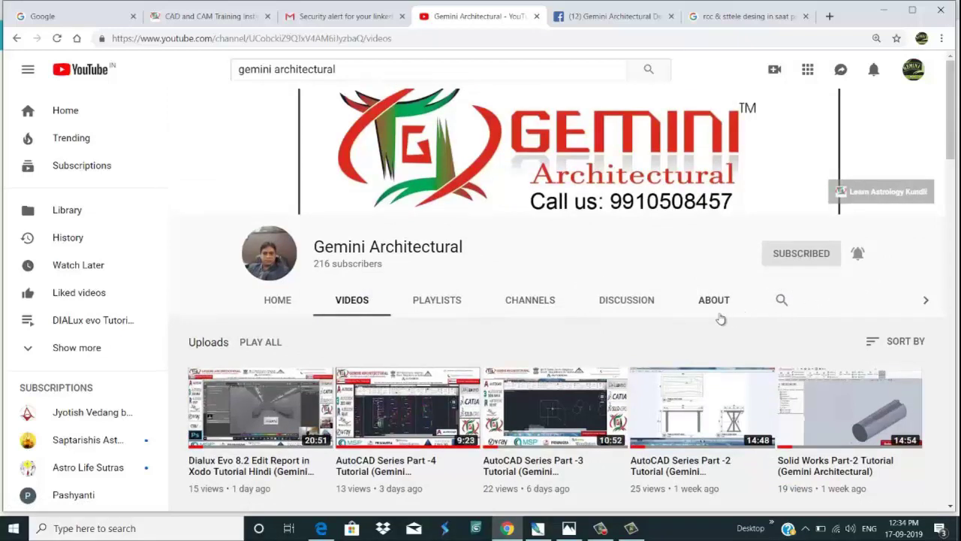
Switch to the geminiarchitectural.com CAD and CAM Training tab
{"action": "left_click", "coordinate": [186, 16]}
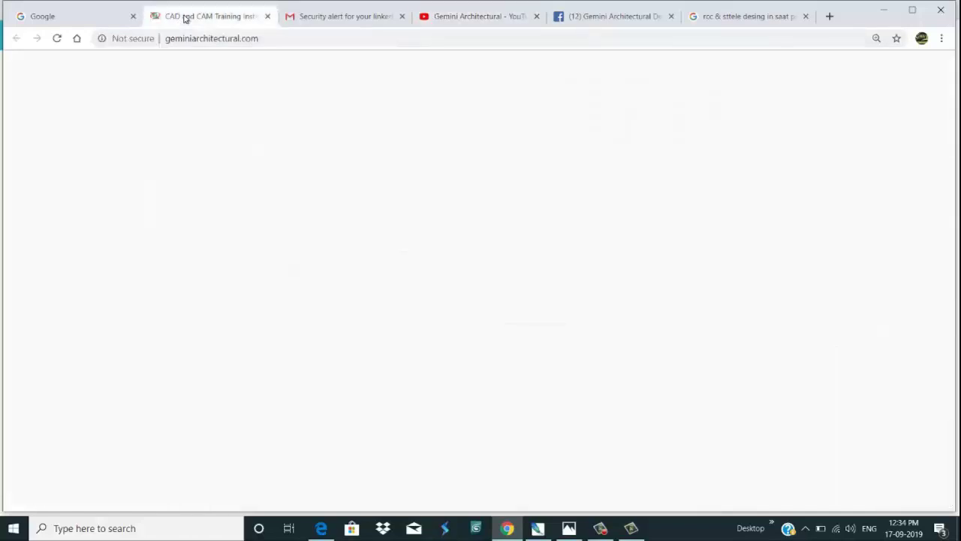